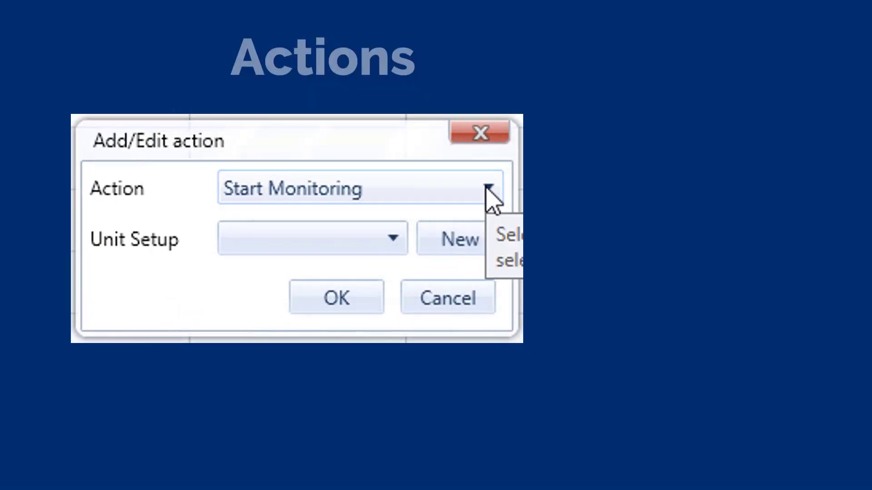
click(484, 313)
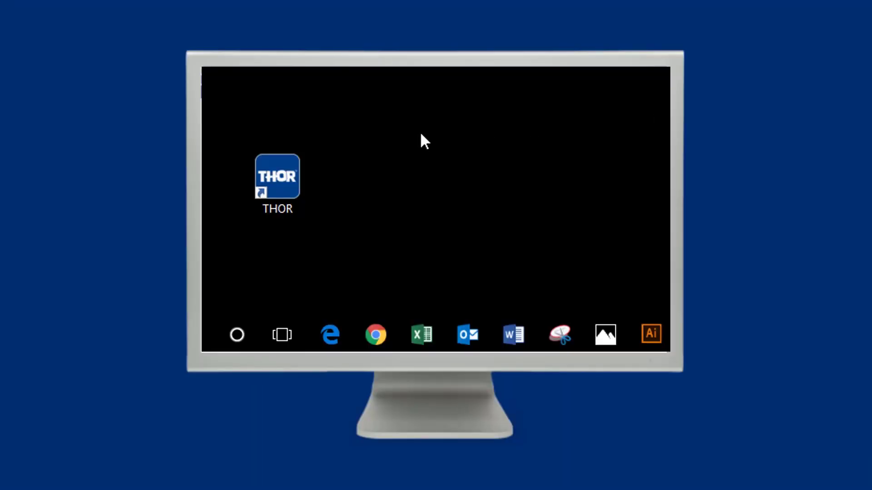
Launch THOR and open the schedule management page for the monitoring units.
double_click(286, 162)
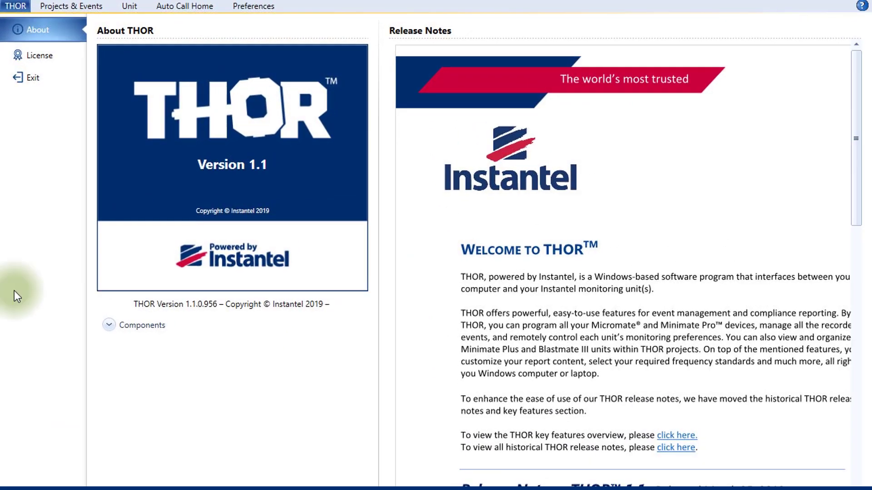
click(130, 6)
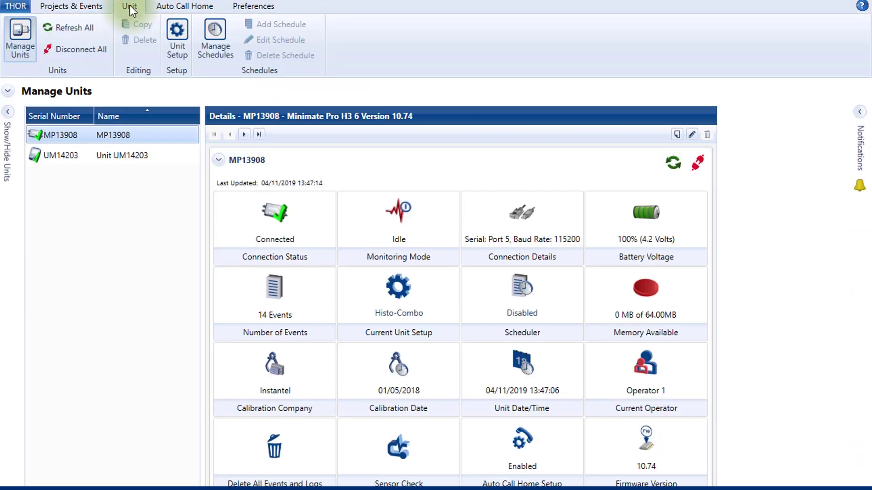
click(214, 28)
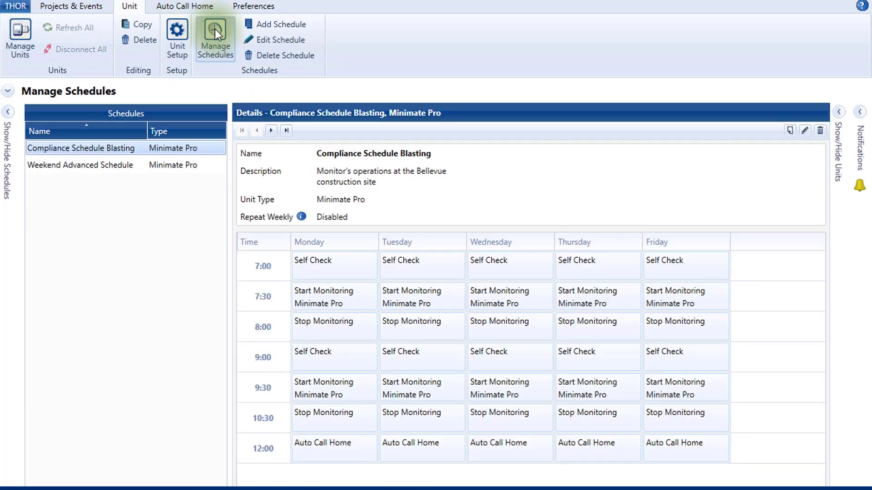
Review the details of the Weekend Advanced and Compliance Schedule Blasting schedules, plus the units list and the notifications.
click(114, 165)
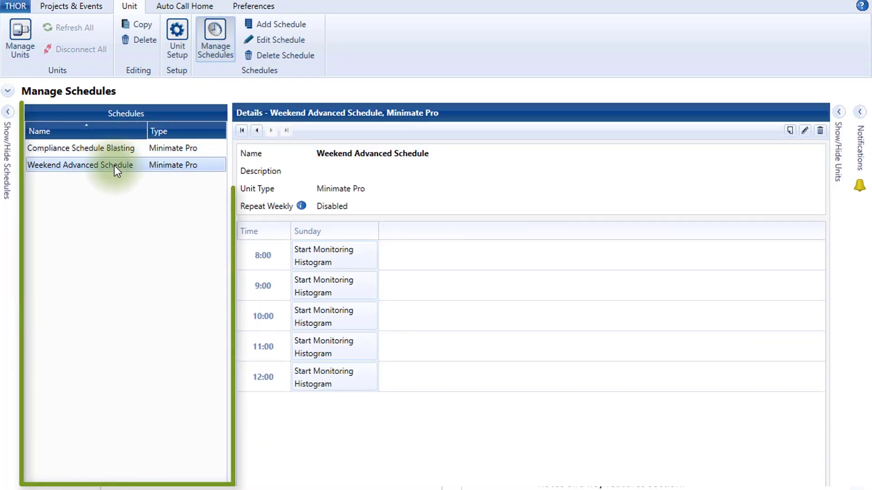
click(115, 148)
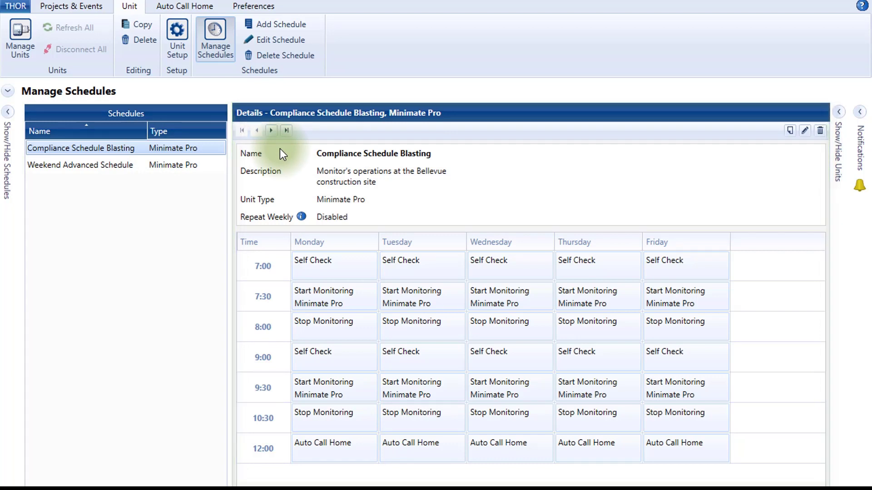
click(840, 112)
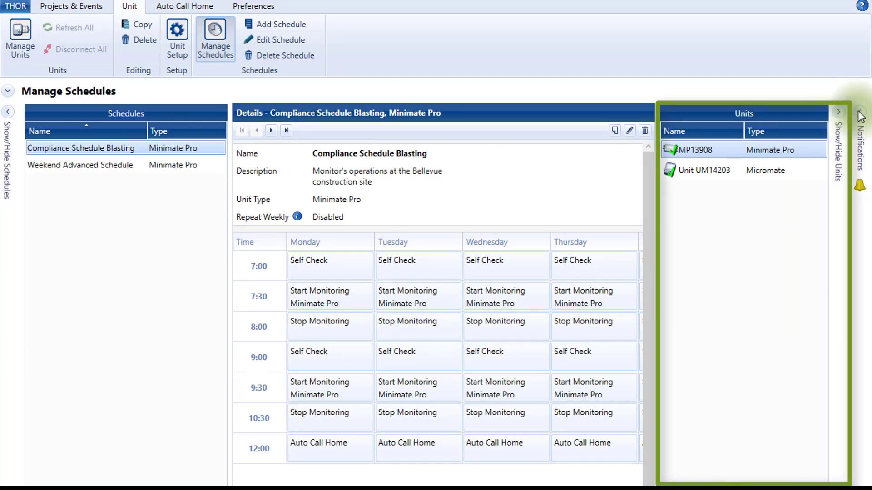
click(859, 114)
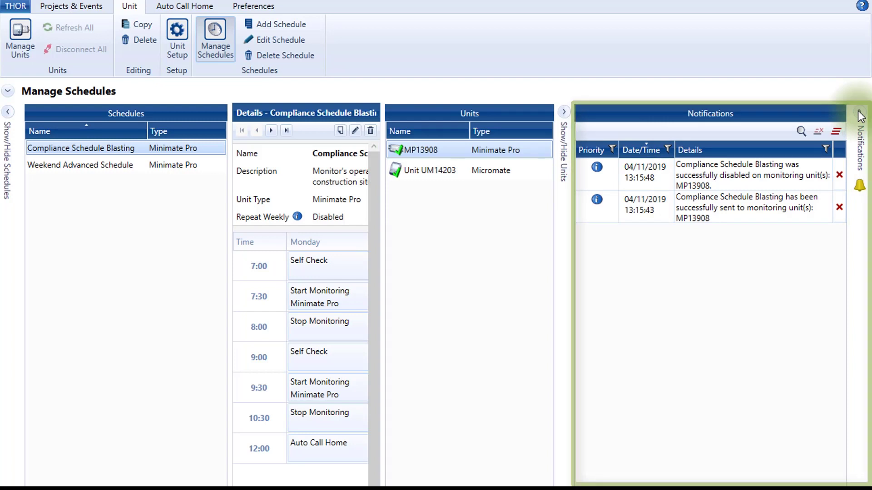
click(859, 117)
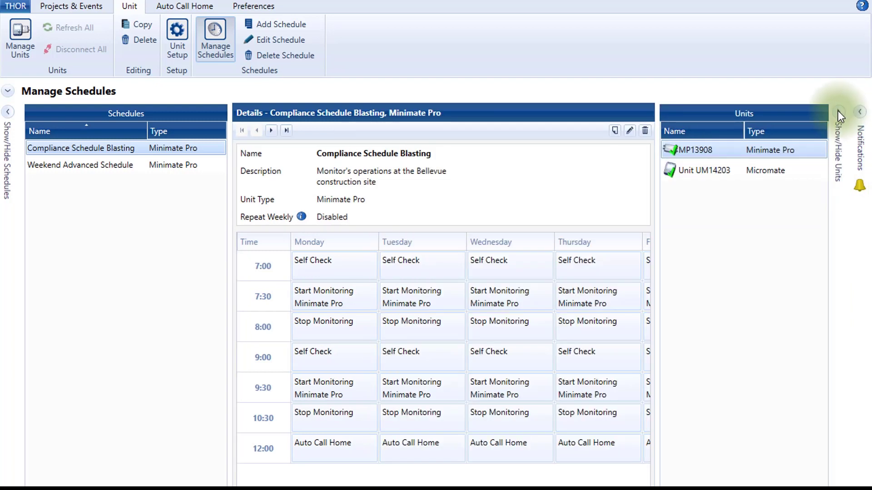
click(838, 112)
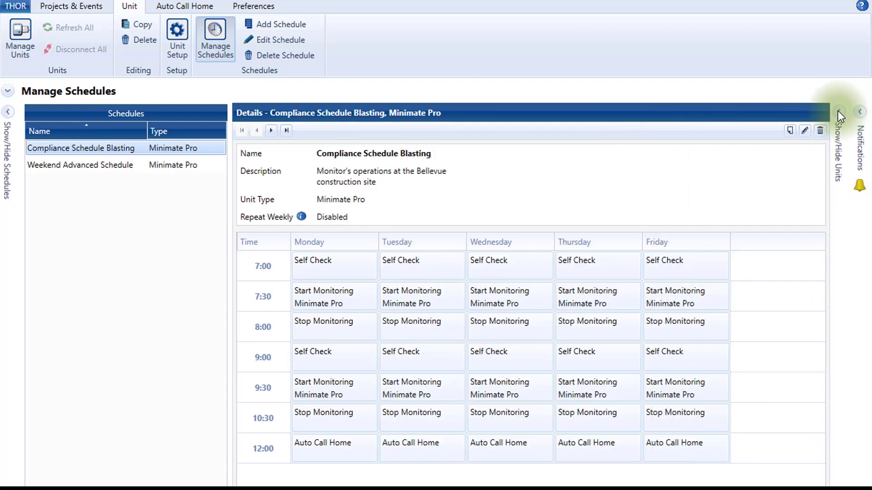
Add a Minimate Pro schedule named "Compliance Schedule for Blasting" with the description "Operations at Bellevue Quarry".
click(279, 23)
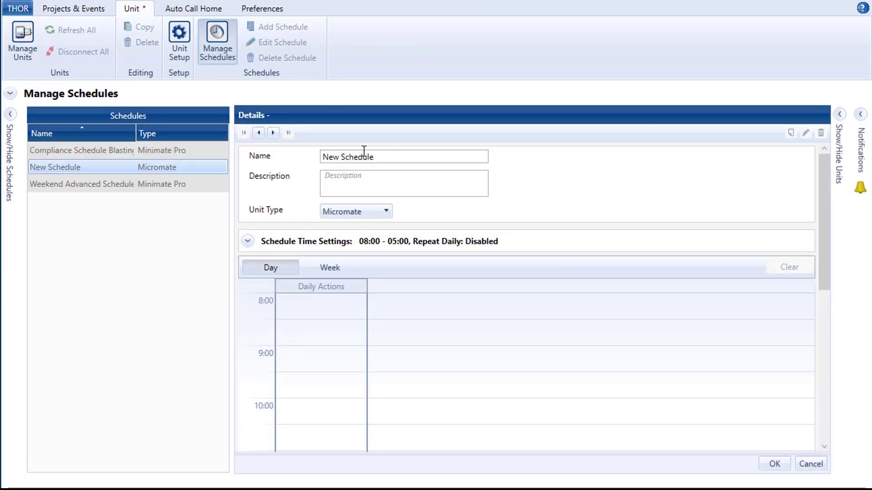
key(ctrl+a)
key(BackSpace)
text(Compliance Sche)
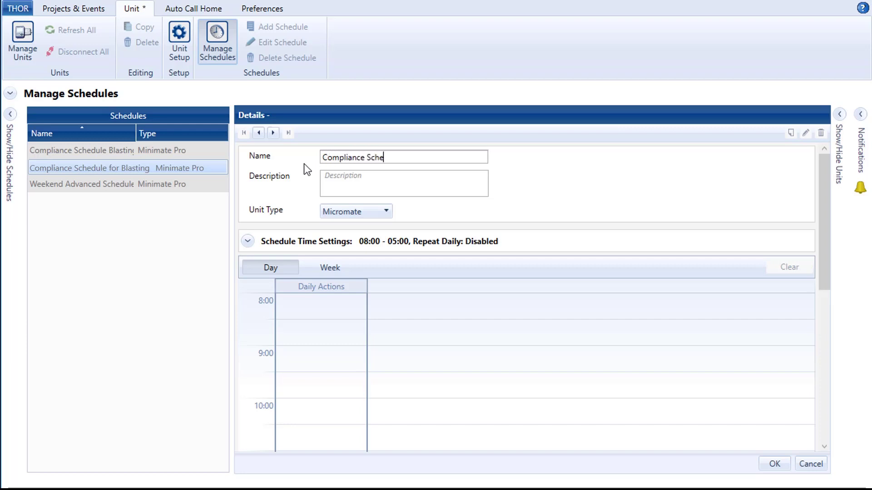
text(dule for Blasting)
key(Tab)
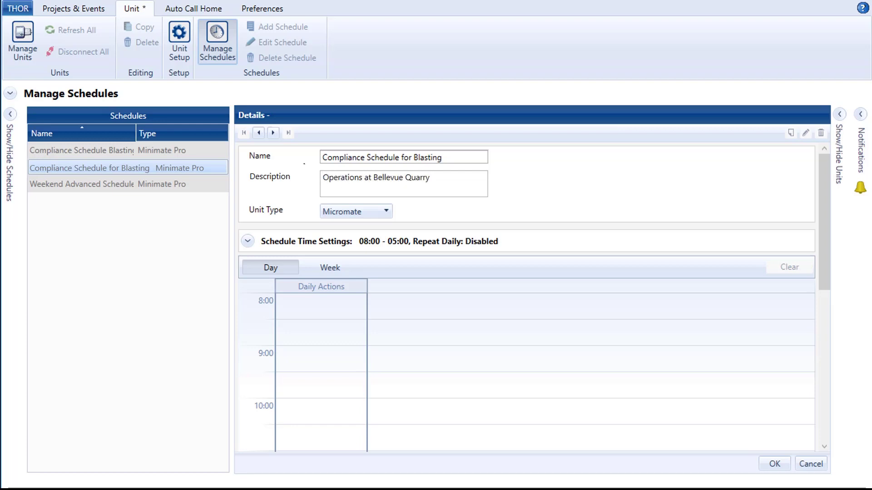
click(386, 212)
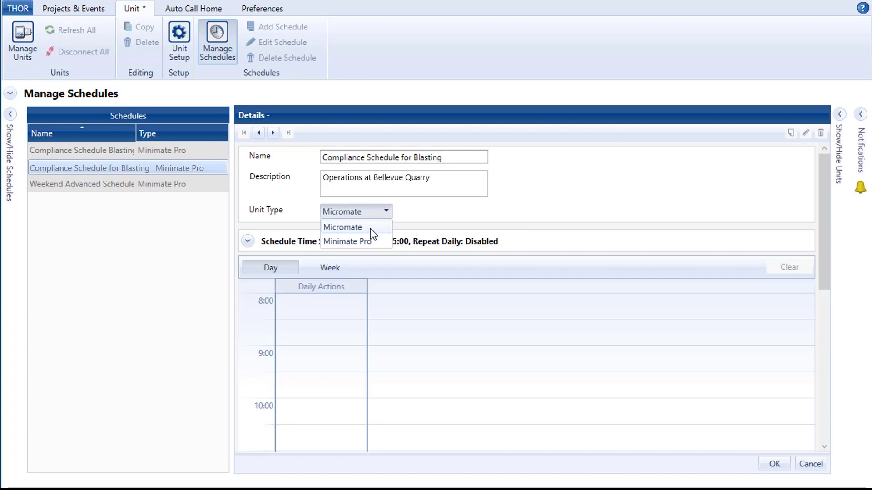
click(363, 243)
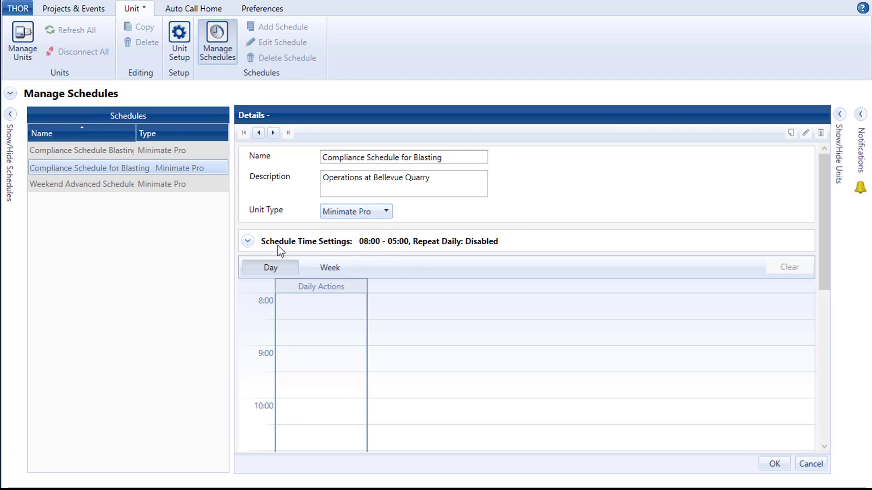
Set the new schedule to repeat weekly, with work hours from 06:30 to 18:00.
click(247, 240)
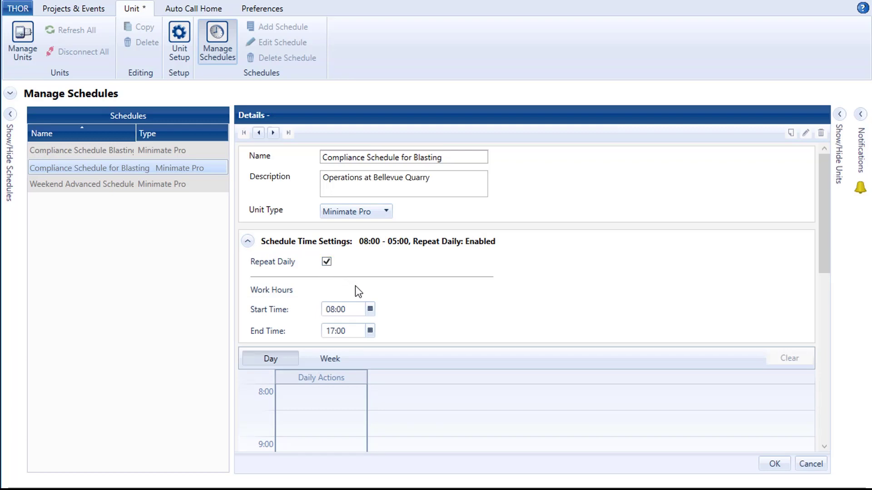
click(336, 357)
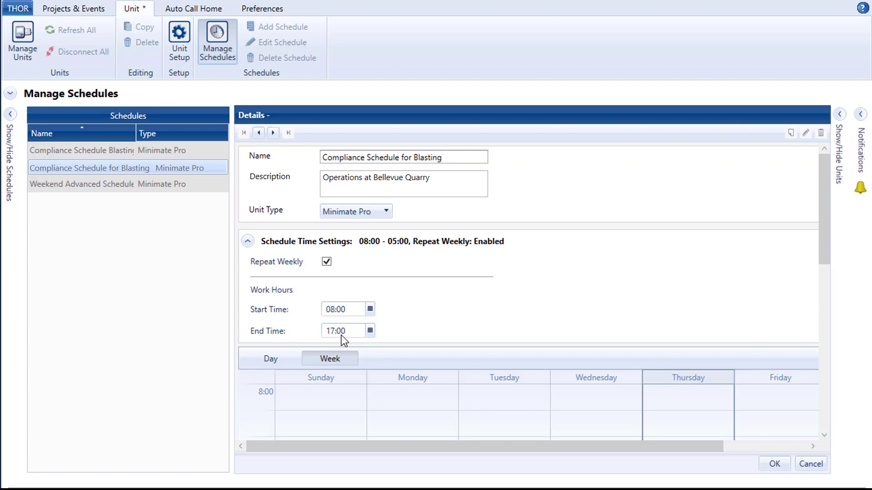
click(370, 310)
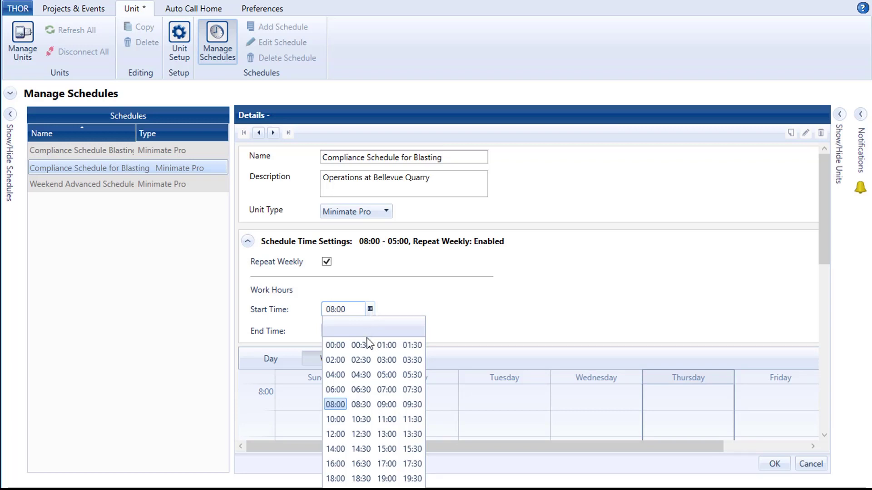
click(361, 389)
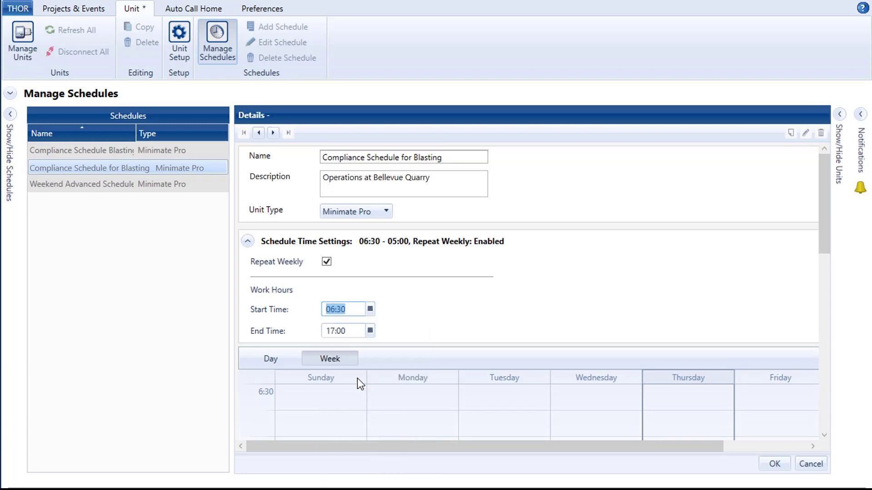
click(360, 332)
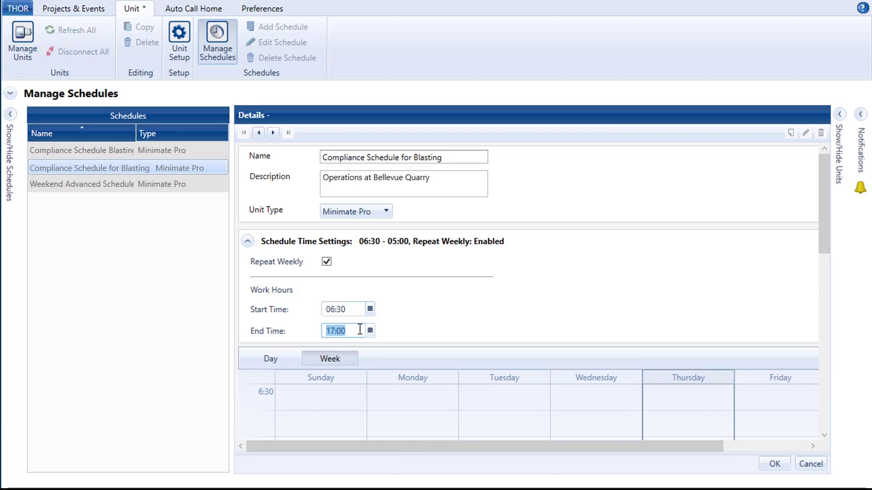
text(18:00)
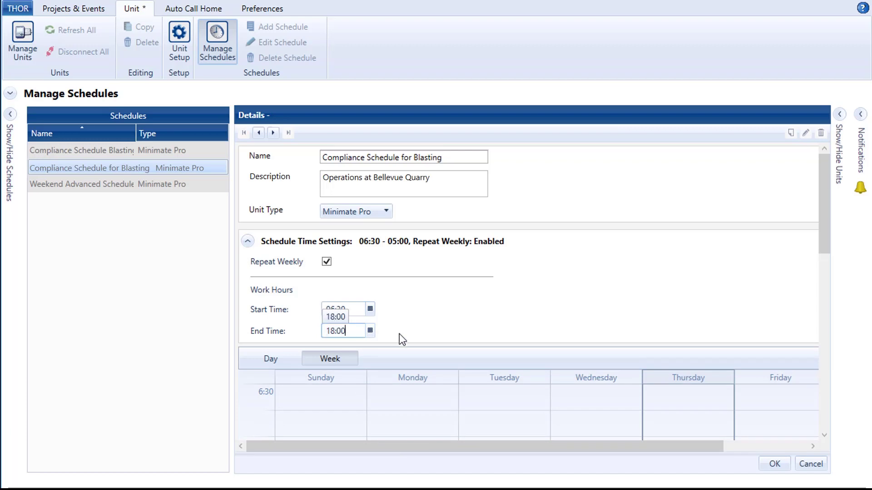
key(Return)
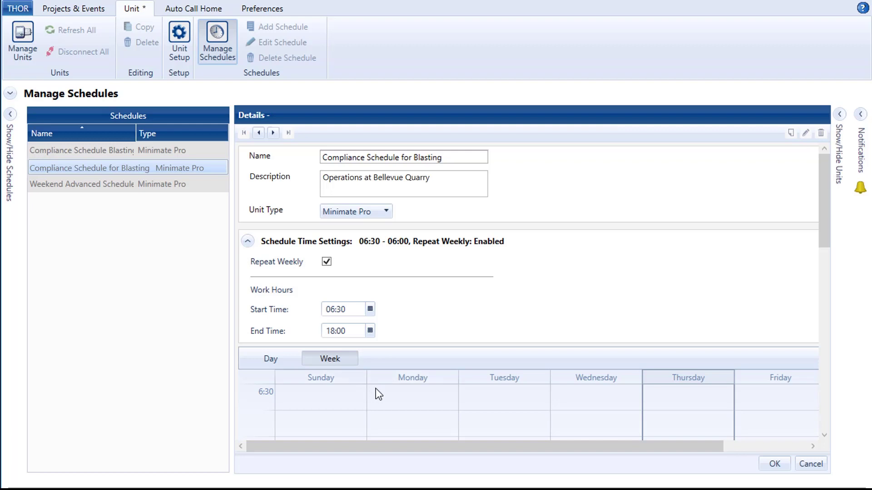
Examine the action types and unit setups offered for Monday's 7:00 slot, as well as the existing unit setup files.
click(405, 426)
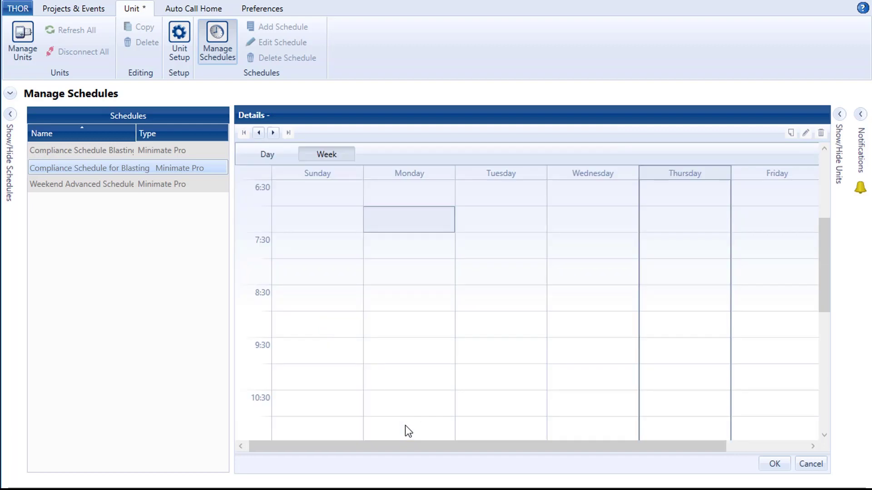
double_click(405, 426)
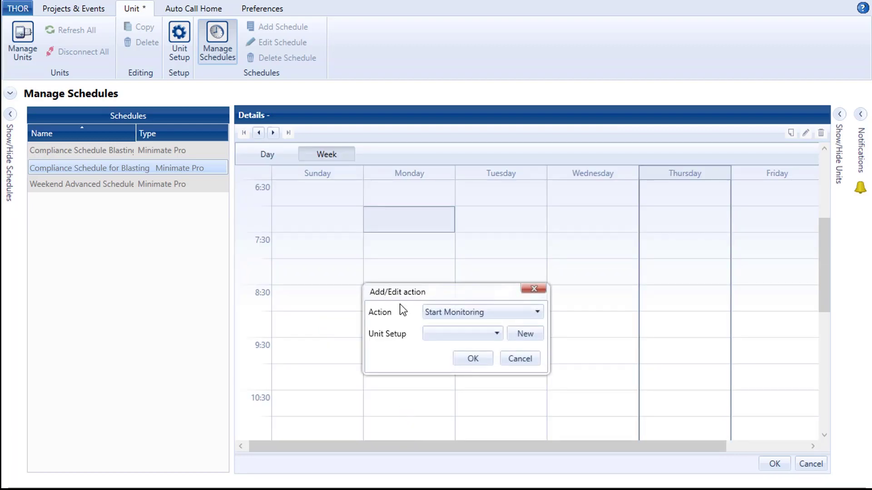
click(537, 313)
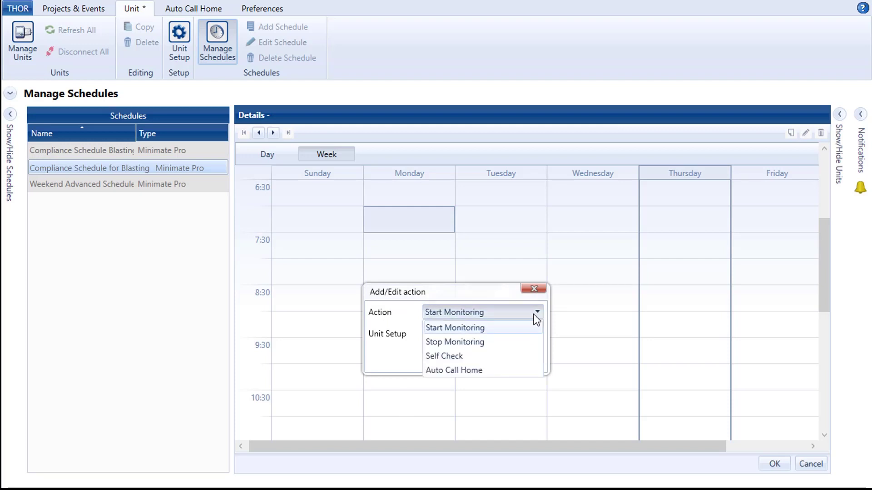
click(512, 333)
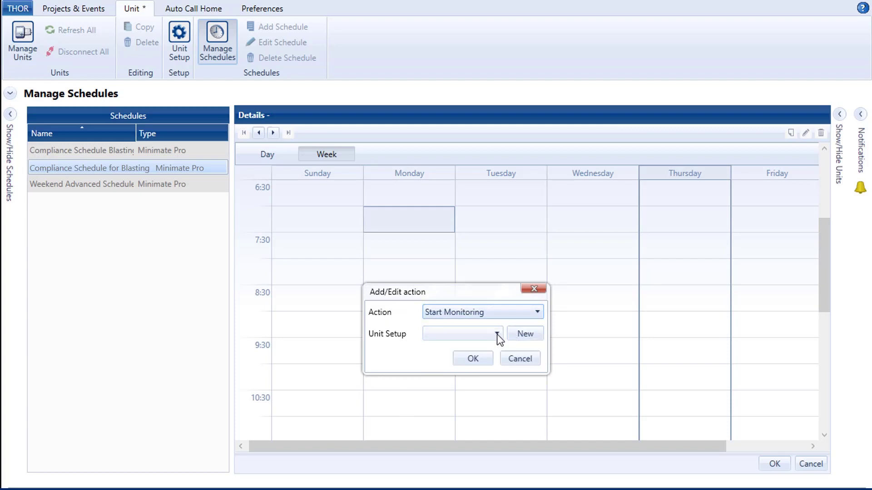
click(497, 334)
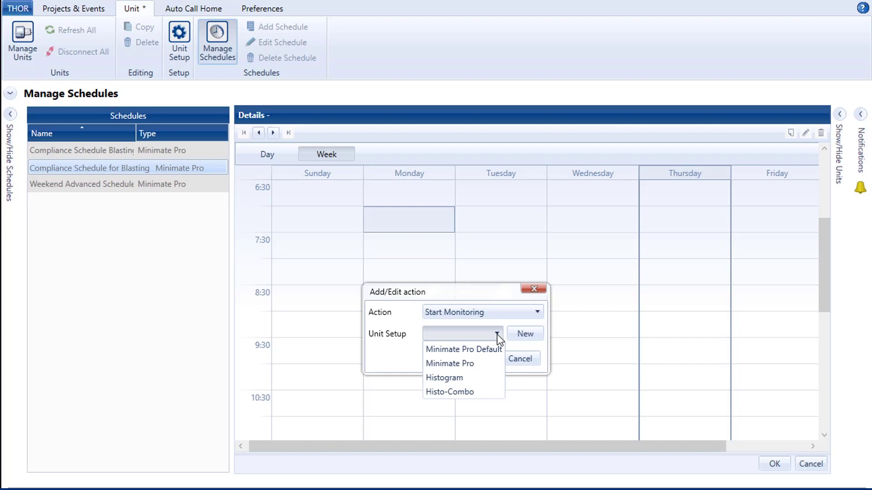
click(497, 334)
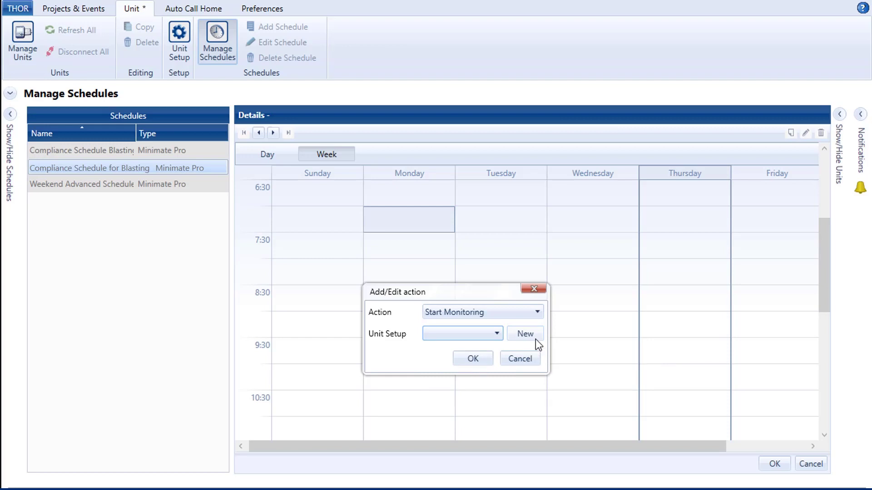
click(530, 361)
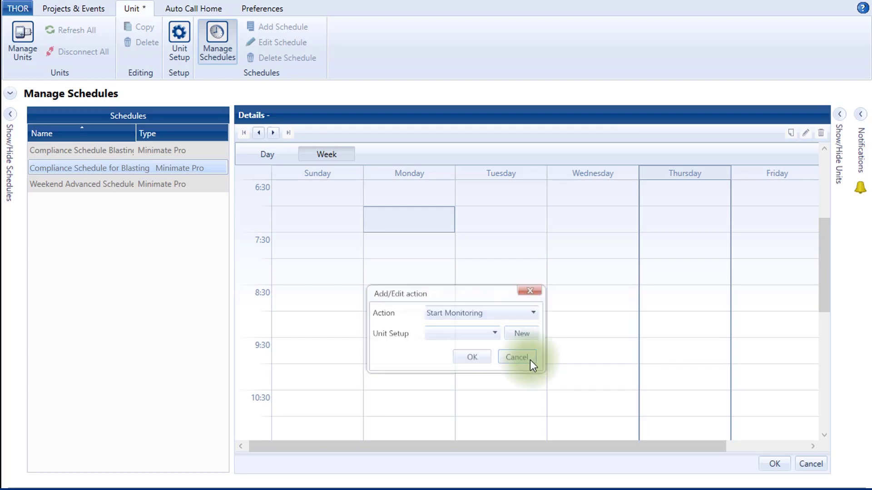
click(178, 32)
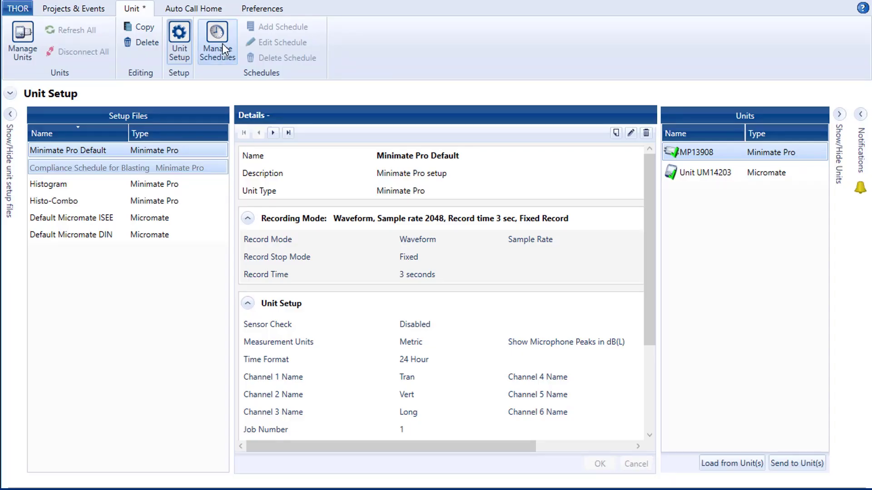
click(223, 44)
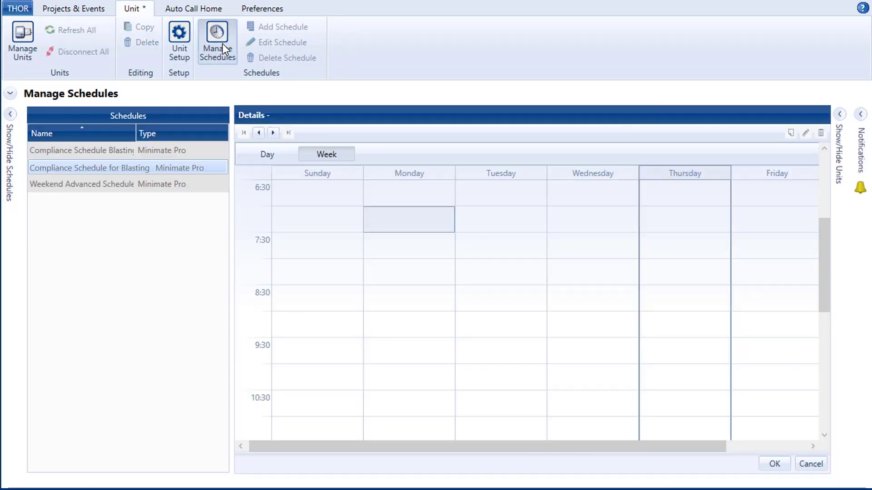
Add a Start Monitoring action with the Minimate Pro unit setup to Monday's 7:00 slot.
double_click(411, 231)
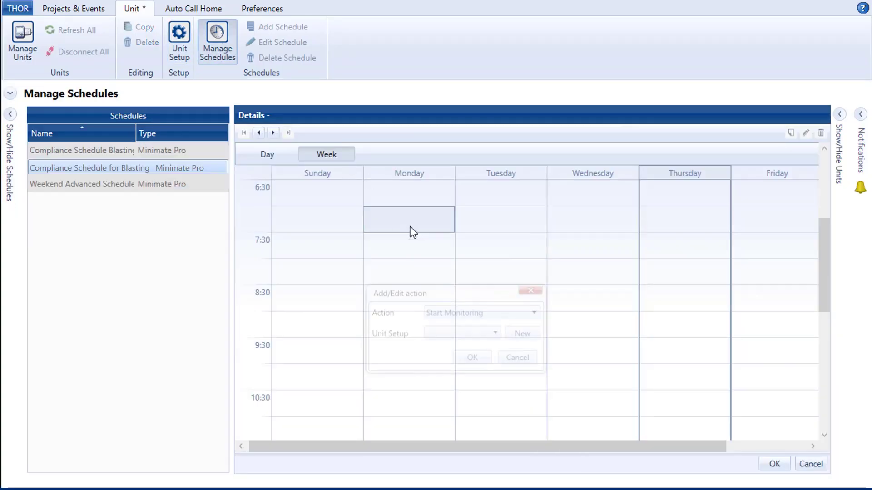
click(473, 336)
click(471, 363)
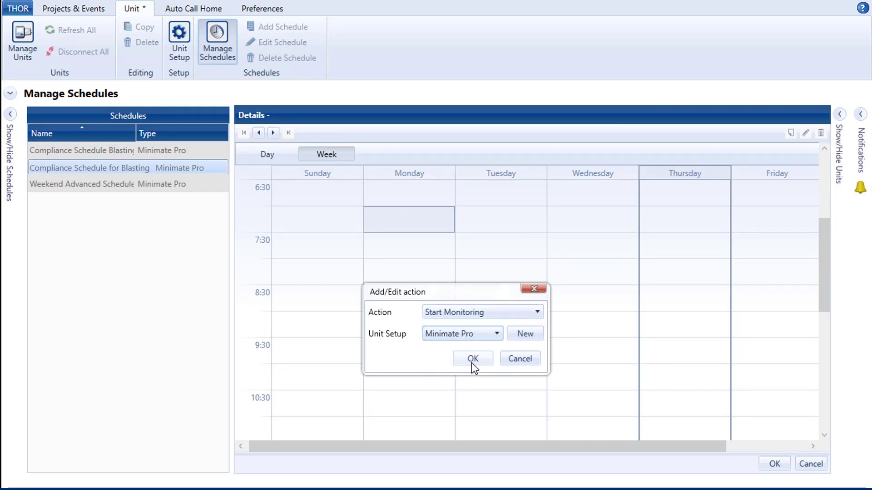
click(477, 357)
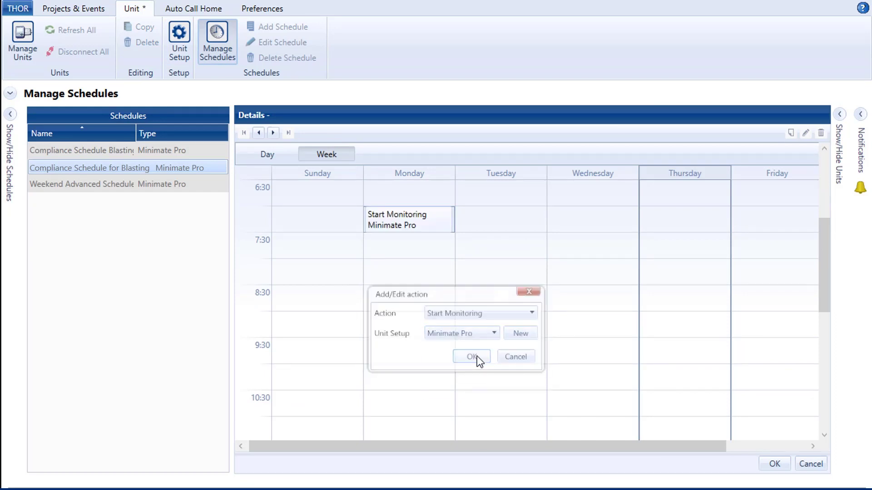
Add a Stop Monitoring action to Monday's 7:30 slot.
double_click(434, 249)
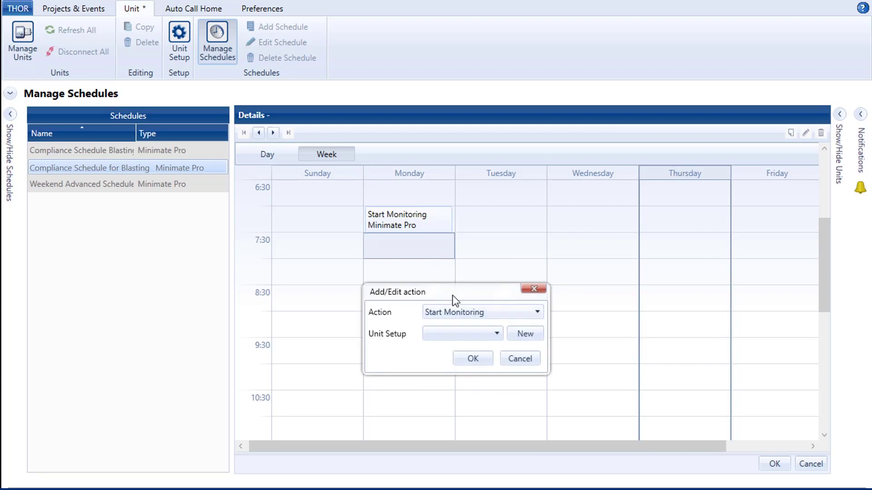
click(531, 313)
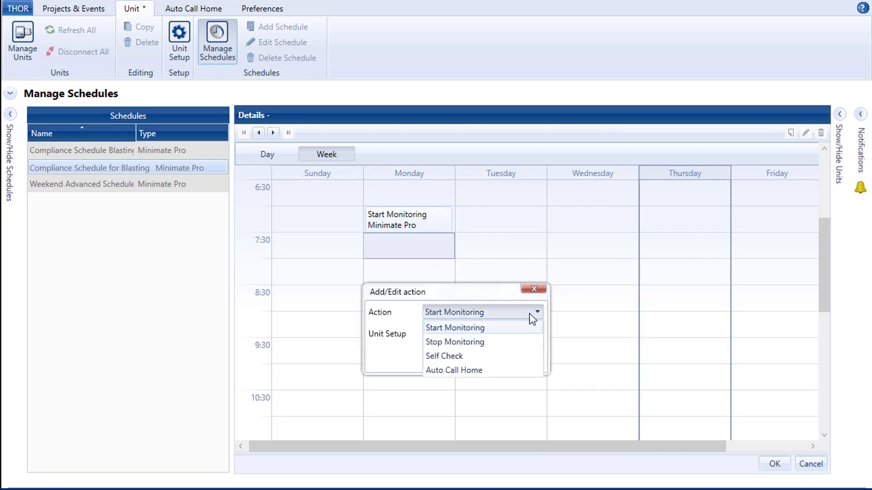
click(491, 341)
click(475, 338)
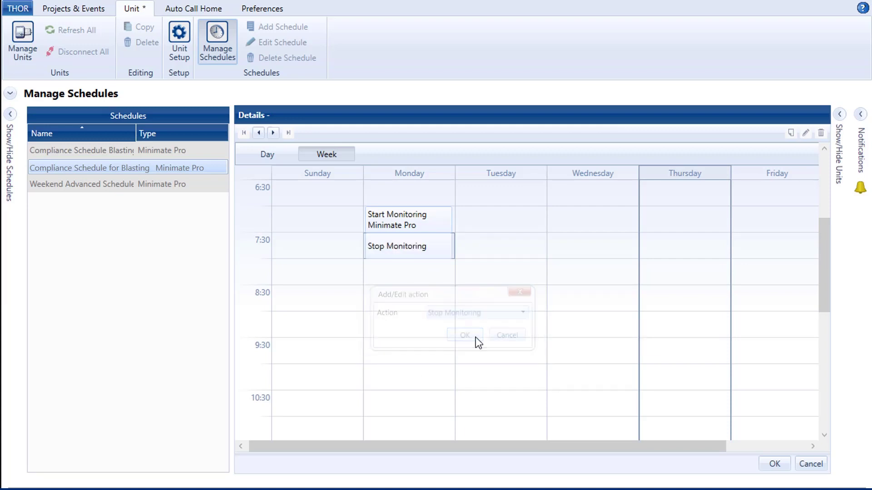
Add a Self Check action to Monday's 6:30 slot, ahead of the first Start Monitoring action.
double_click(425, 199)
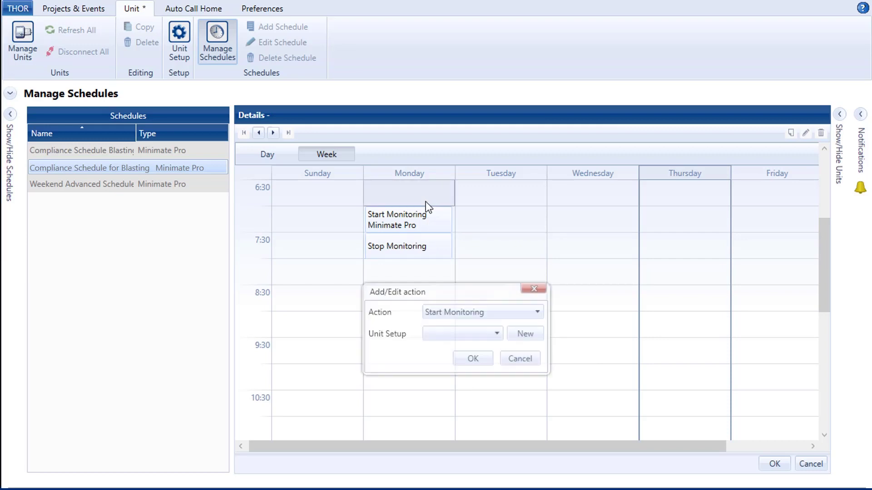
click(483, 335)
click(491, 315)
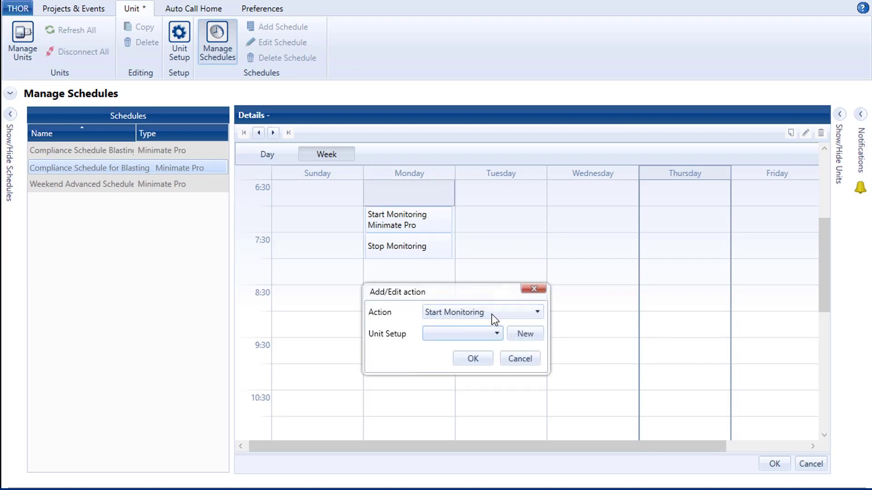
click(491, 315)
click(473, 356)
click(473, 339)
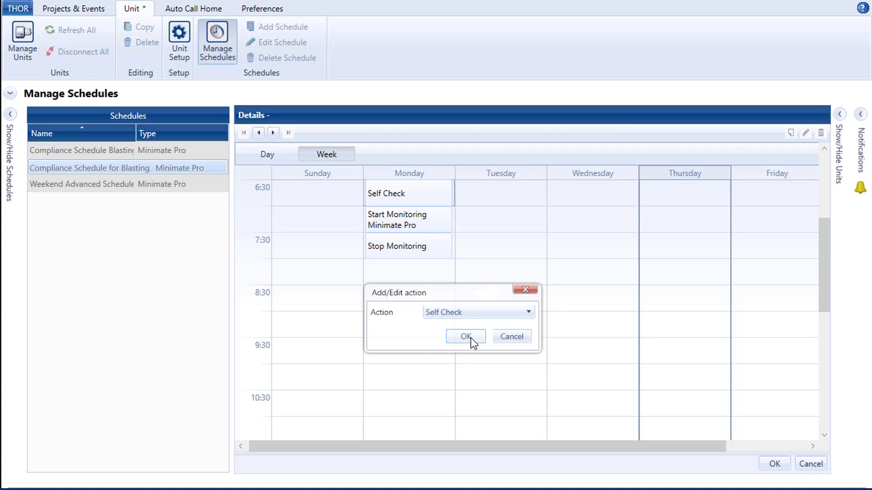
Add a second Self Check action to the schedule in Monday's 9:00 slot.
double_click(398, 321)
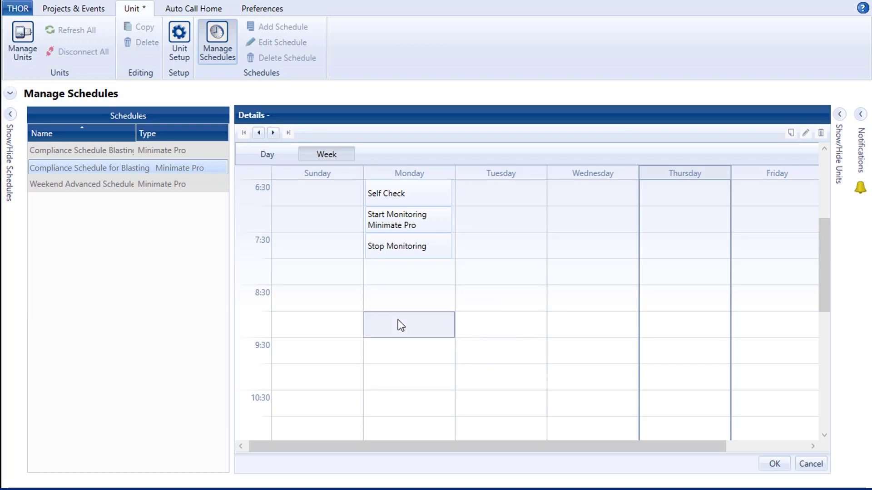
click(430, 311)
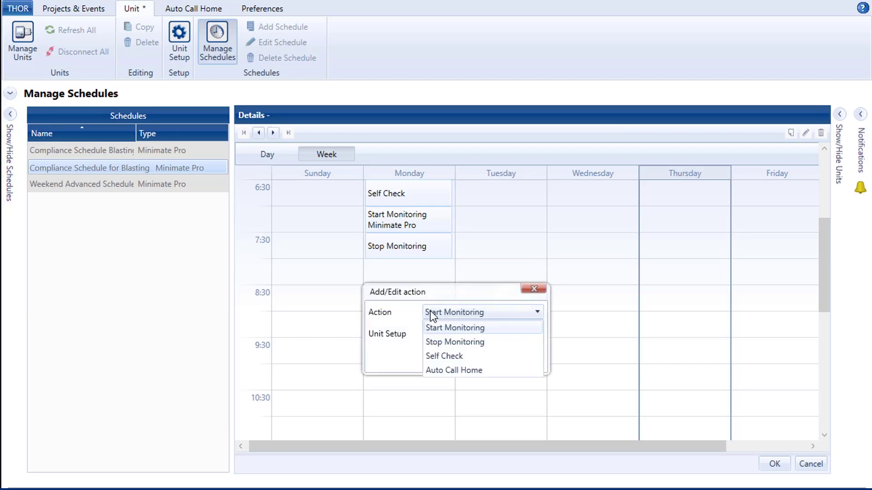
click(447, 354)
click(466, 338)
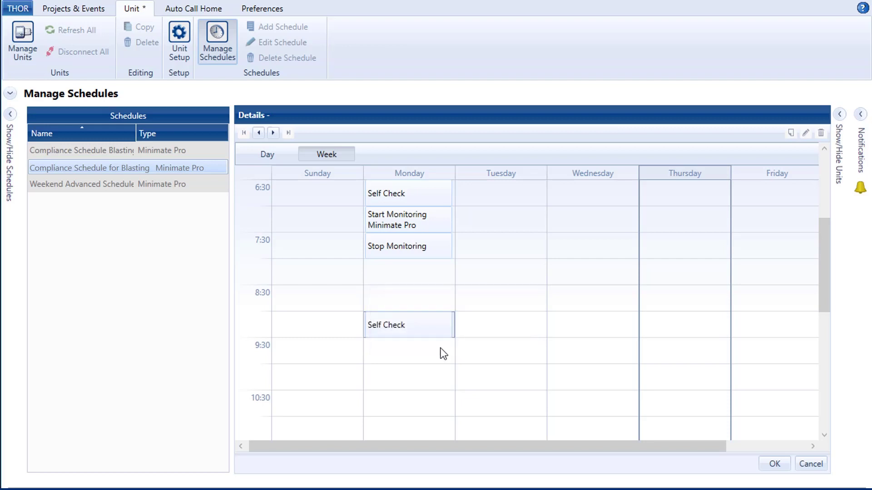
Add a Start Monitoring action with the Minimate Pro unit setup at Monday 9:30 and a Stop Monitoring action at 10:00.
double_click(424, 349)
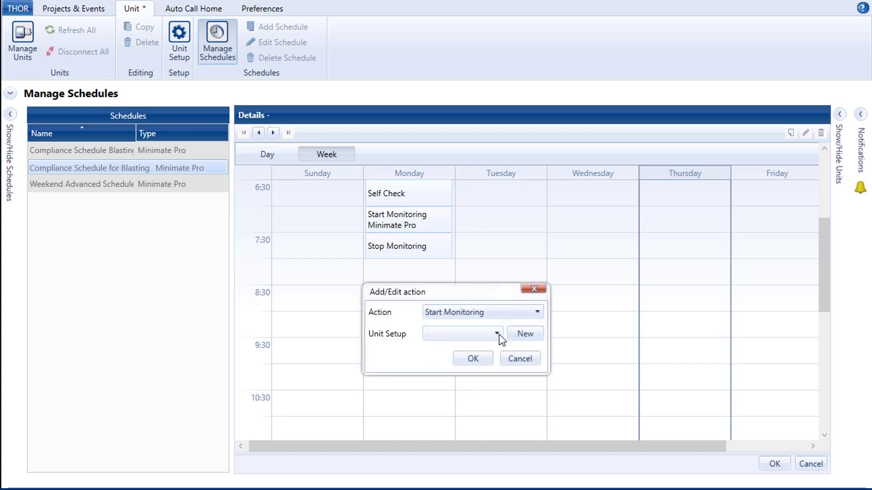
click(500, 334)
click(469, 363)
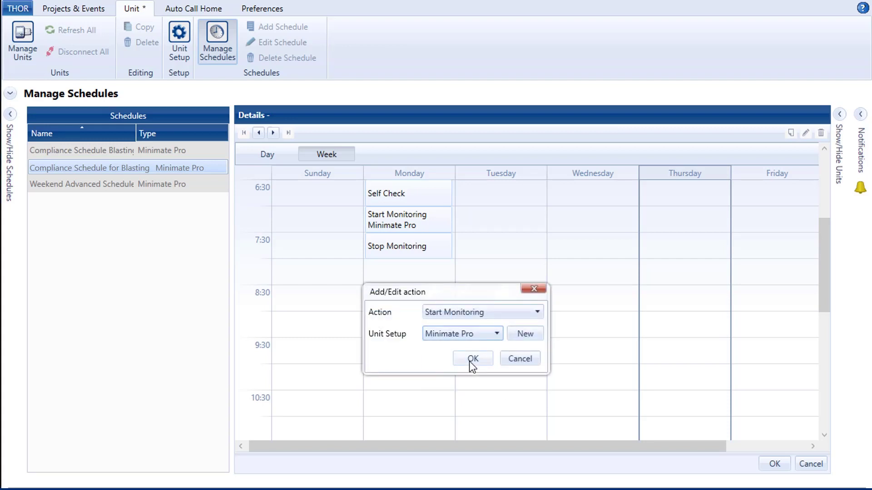
click(470, 362)
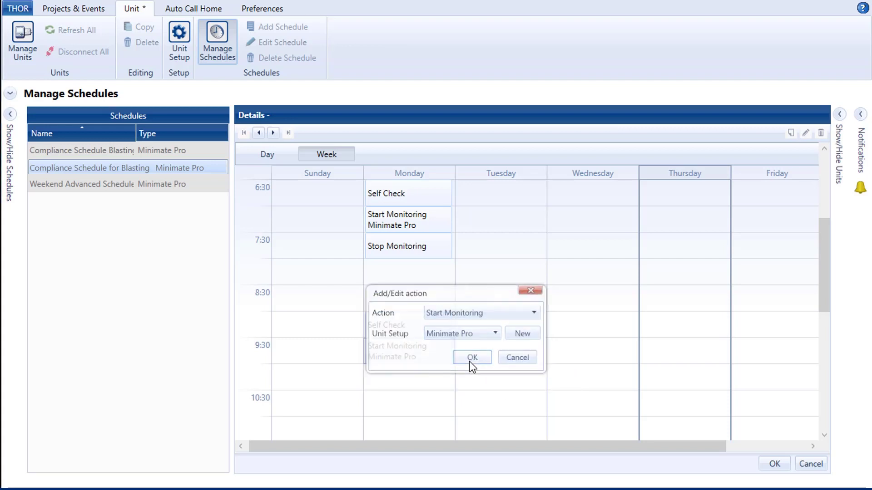
double_click(421, 375)
click(502, 314)
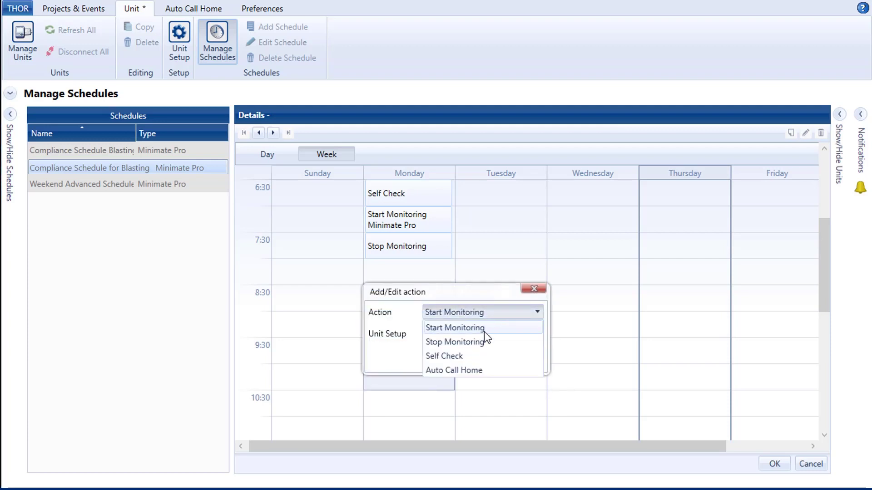
click(474, 339)
click(468, 338)
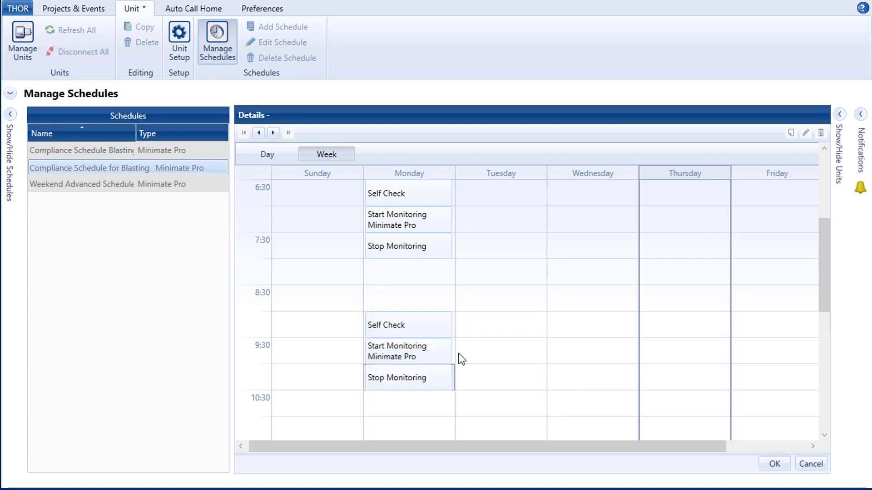
Add an Auto Call Home action to Monday's 12:00 slot.
scroll(452, 358, down, 3)
scroll(451, 358, down, 1)
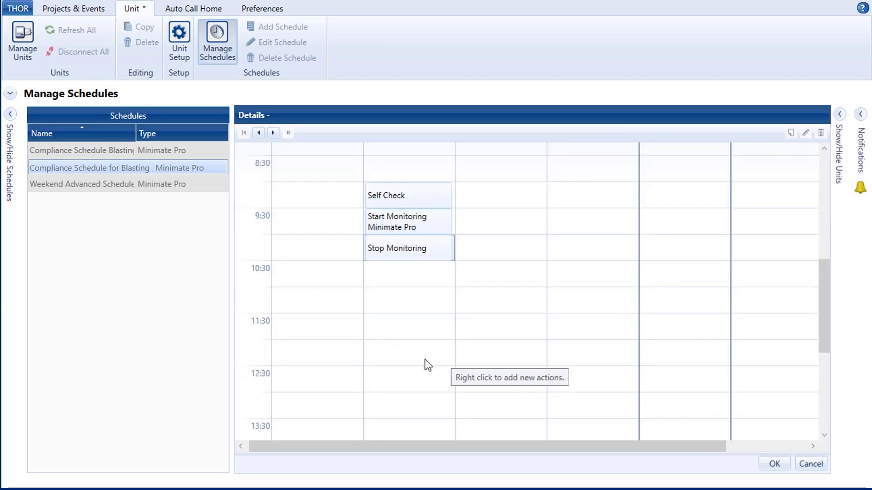
right_click(413, 354)
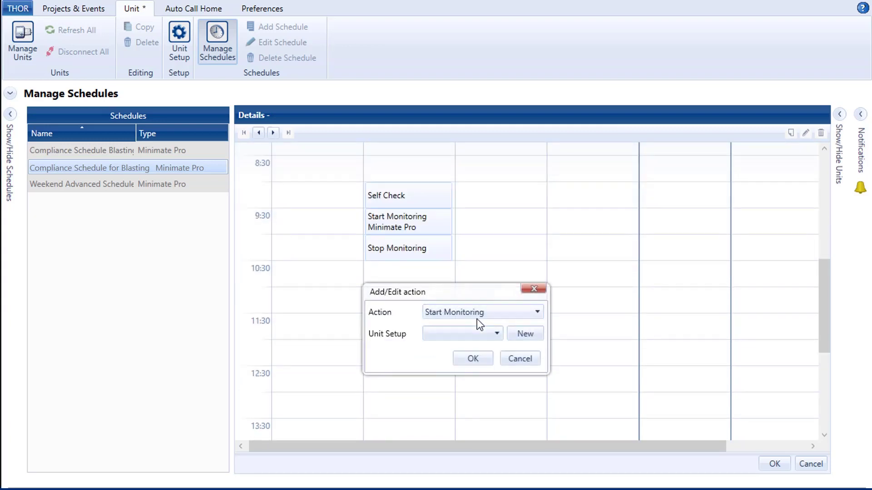
click(478, 314)
click(456, 370)
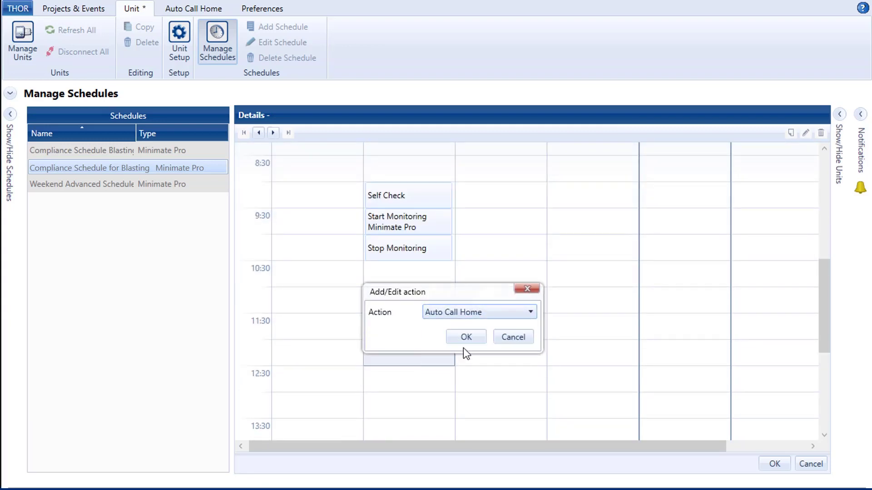
click(471, 335)
Copy Monday's six Self Check, Start Monitoring and Stop Monitoring actions between 6:30 and 10:00 together.
scroll(471, 334, up, 3)
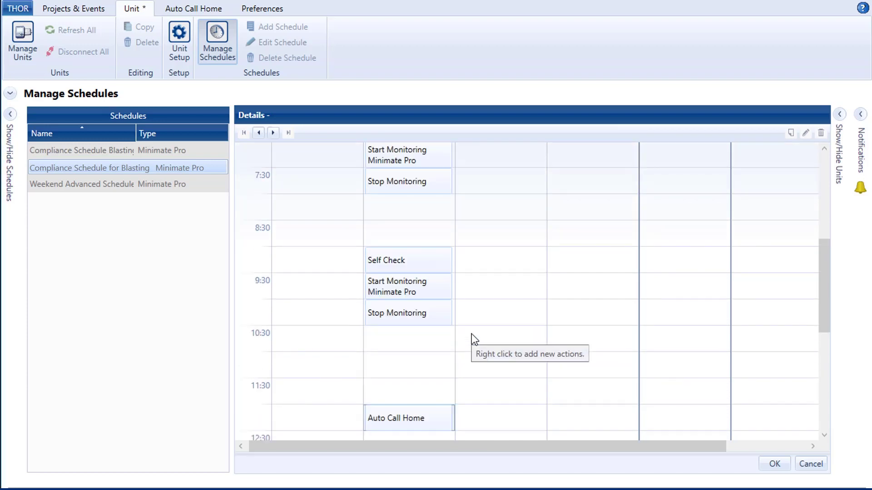
scroll(472, 333, up, 4)
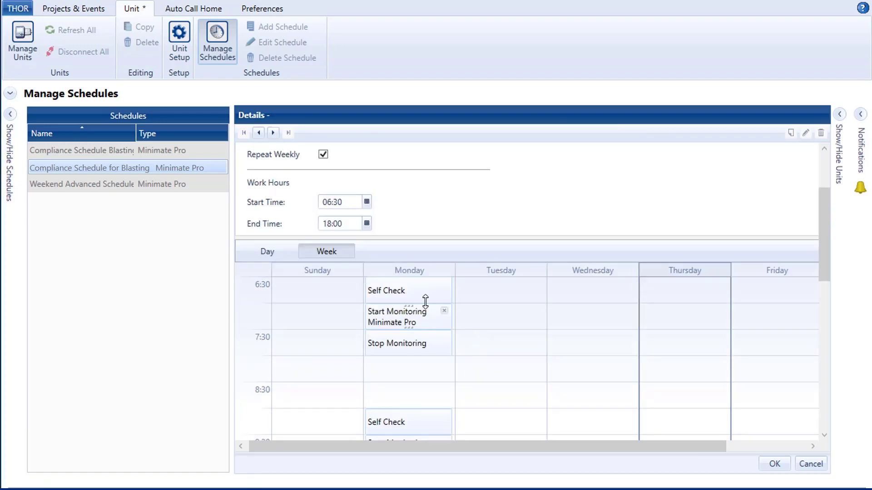
click(426, 291)
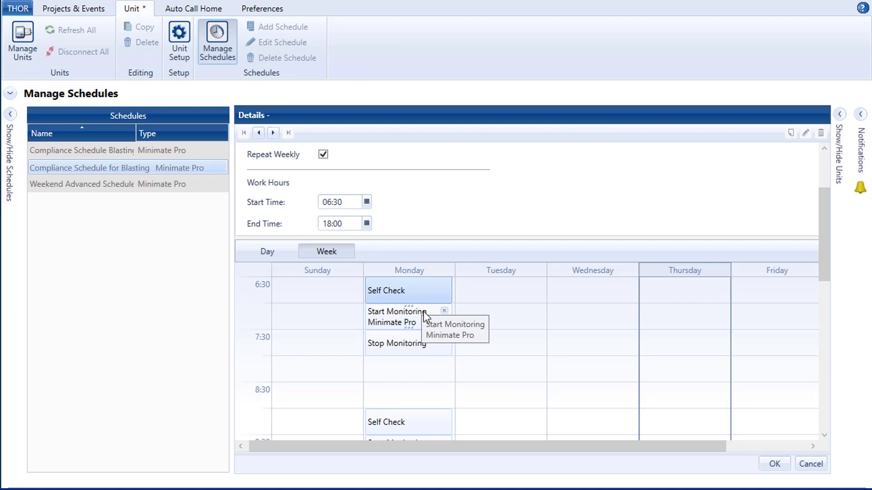
ctrl+click(418, 324)
ctrl+click(406, 340)
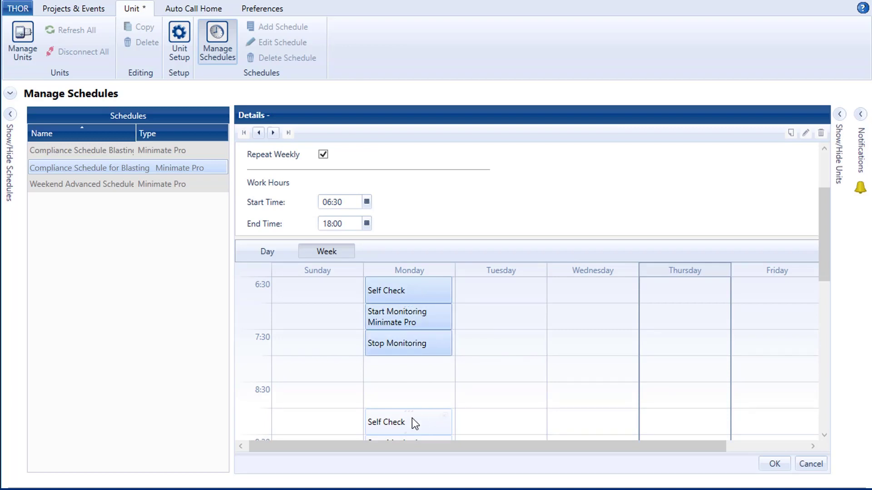
ctrl+click(412, 417)
scroll(409, 406, down, 1)
scroll(409, 407, down, 1)
ctrl+click(410, 382)
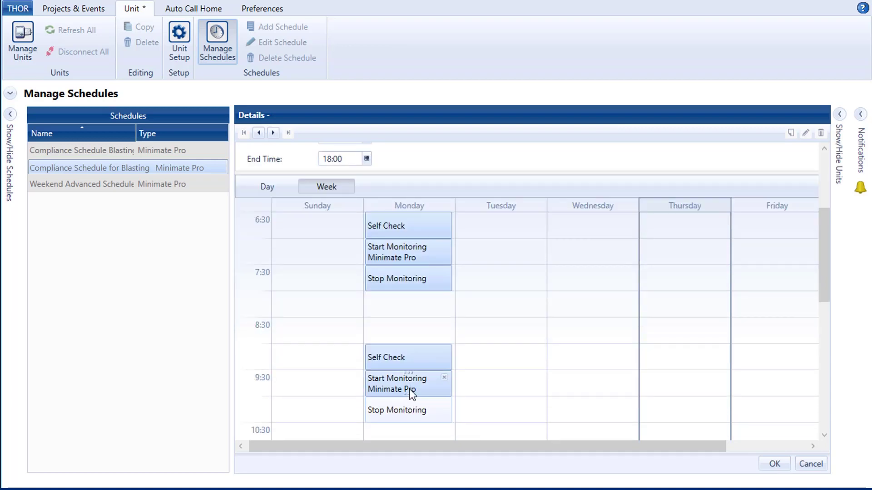
ctrl+click(404, 410)
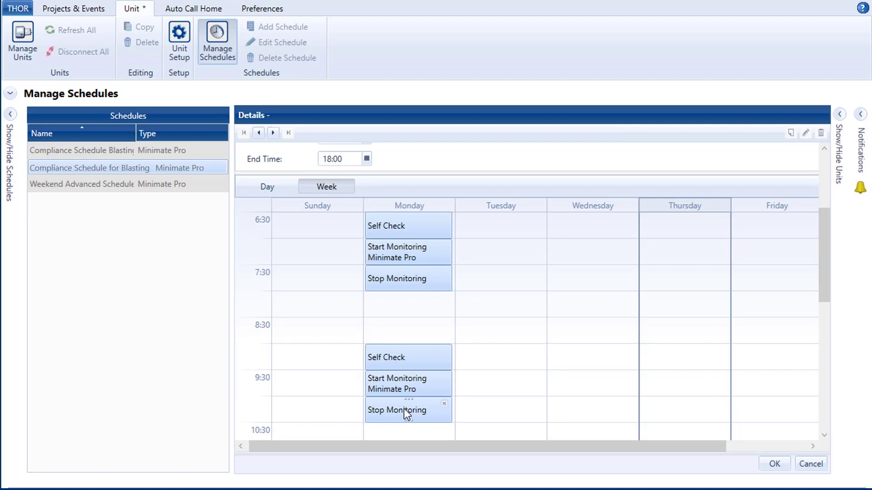
right_click(404, 408)
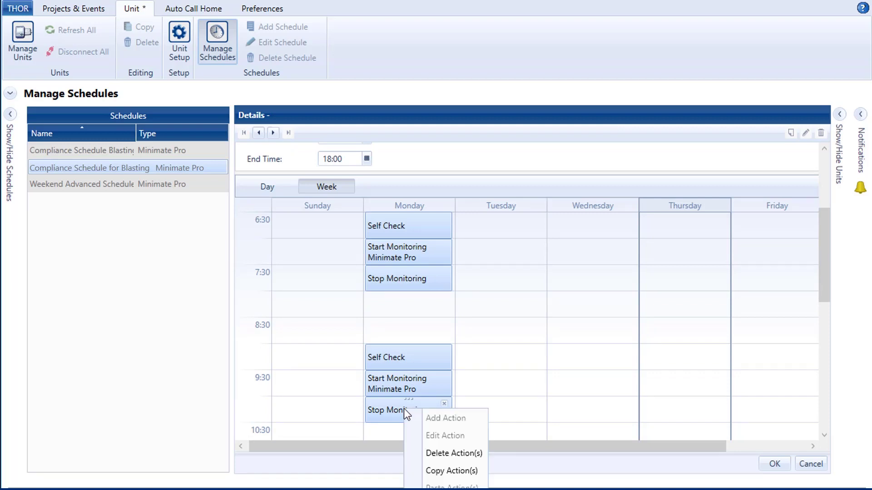
click(444, 471)
Paste the copied actions into Tuesday, Wednesday, Thursday and Friday, starting at each day's 6:30 slot.
click(513, 234)
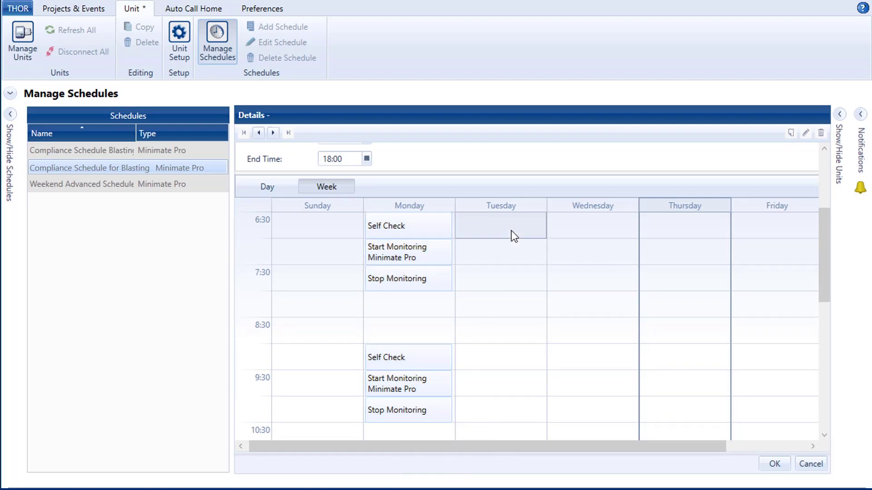
right_click(513, 236)
click(595, 223)
right_click(596, 222)
click(628, 300)
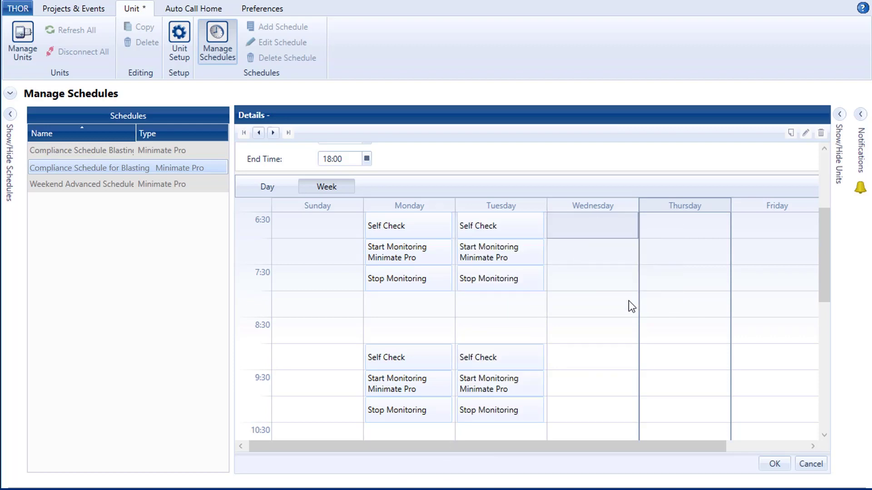
click(686, 231)
right_click(686, 230)
click(711, 304)
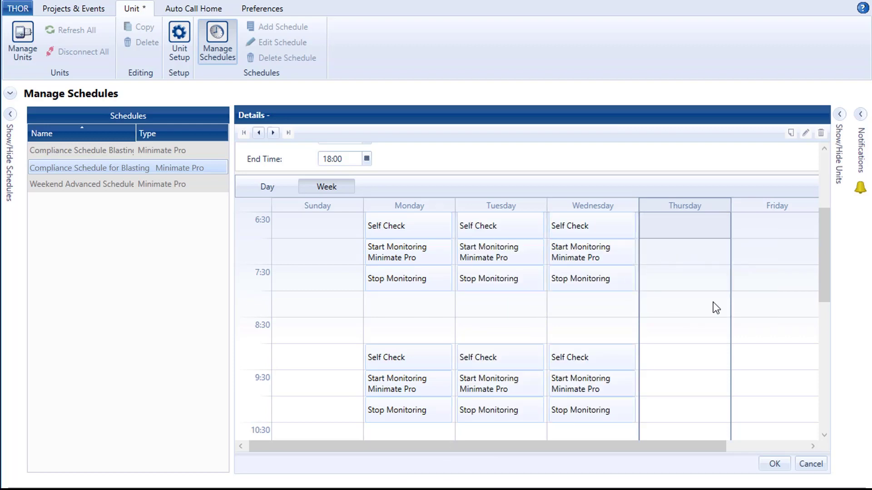
click(766, 230)
right_click(767, 229)
click(795, 310)
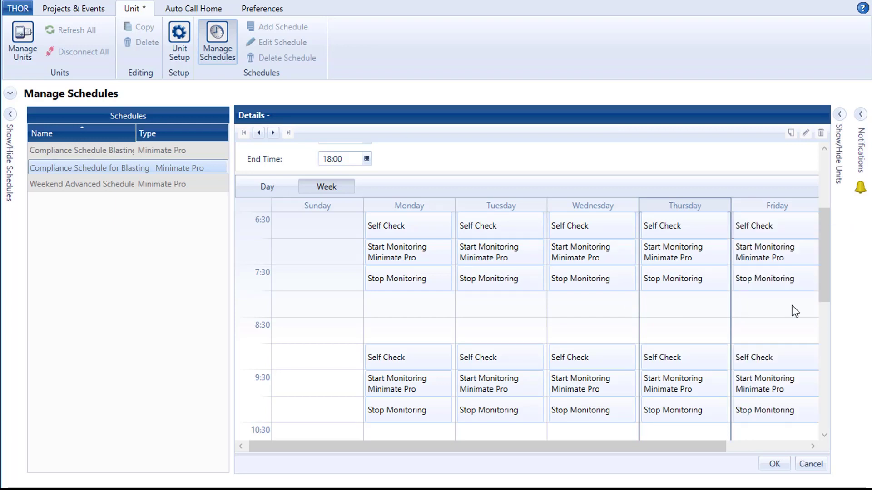
Save the completed blasting compliance schedule and show the list of available units.
scroll(743, 313, down, 3)
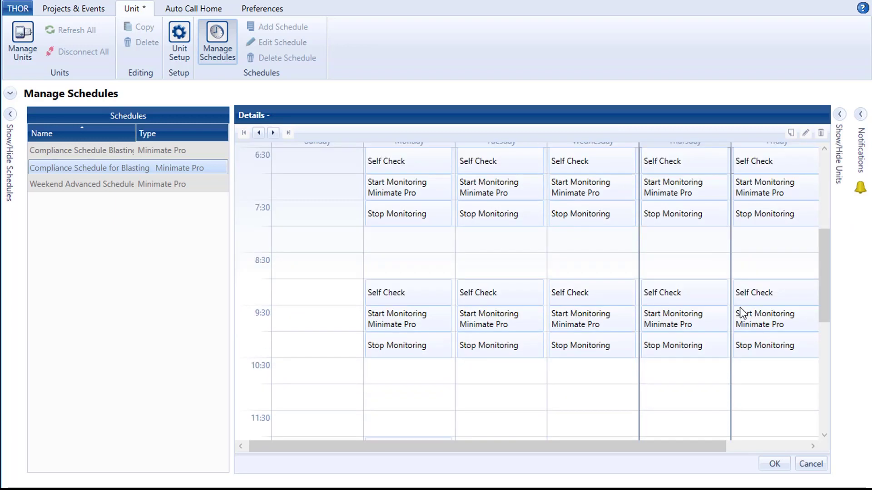
click(774, 465)
click(455, 381)
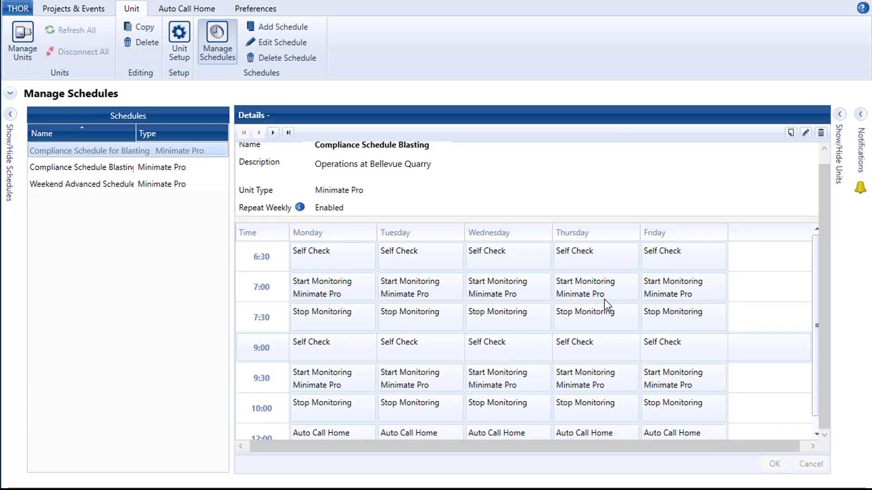
click(838, 114)
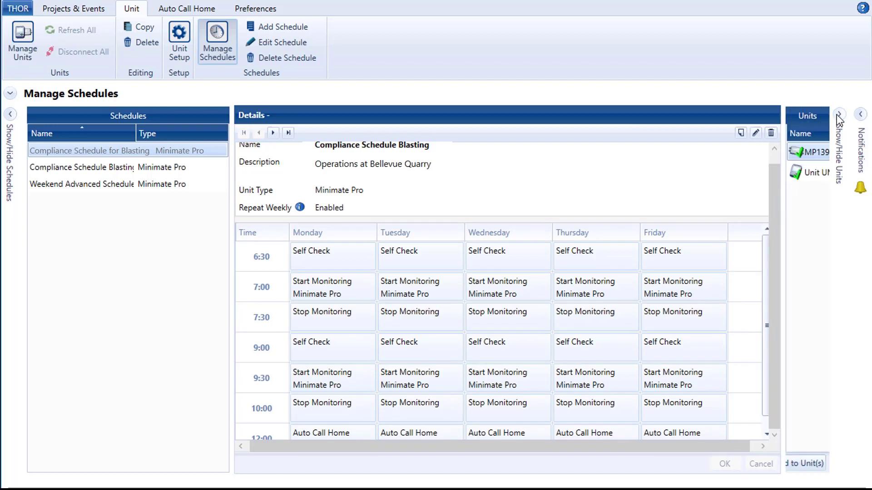
Try to send the compliance schedule to the Micromate unit UM14203.
click(726, 172)
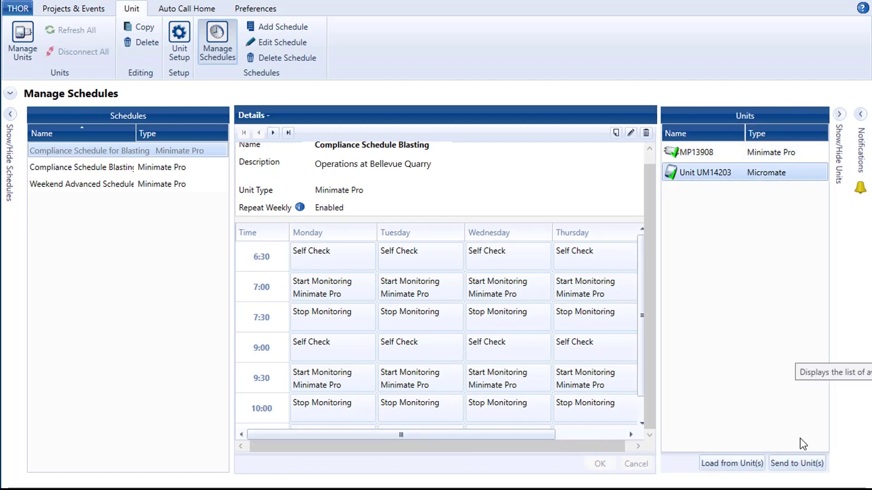
click(801, 467)
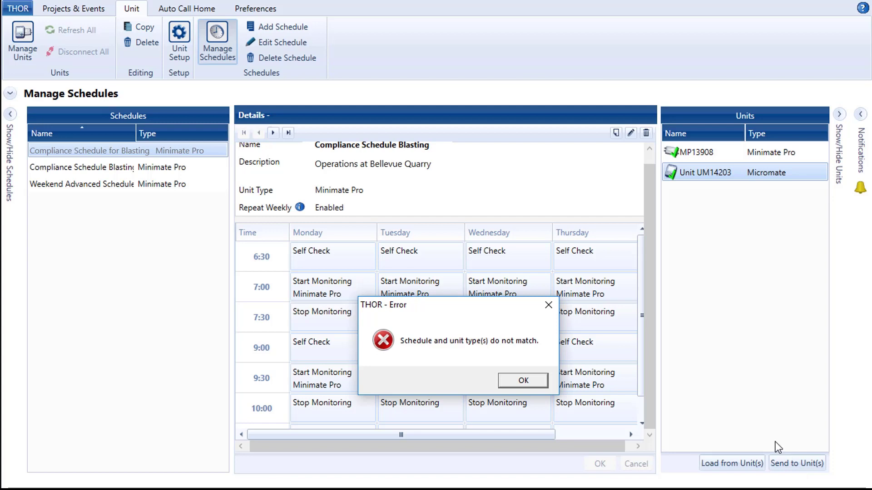
click(524, 382)
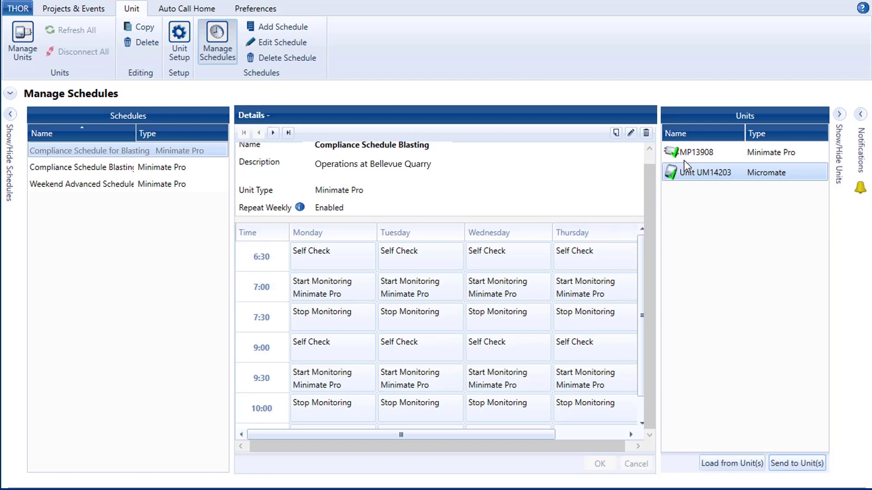
Send the blasting compliance schedule to the Minimate Pro unit MP13908 without enabling it, and check the transfer notifications.
click(705, 154)
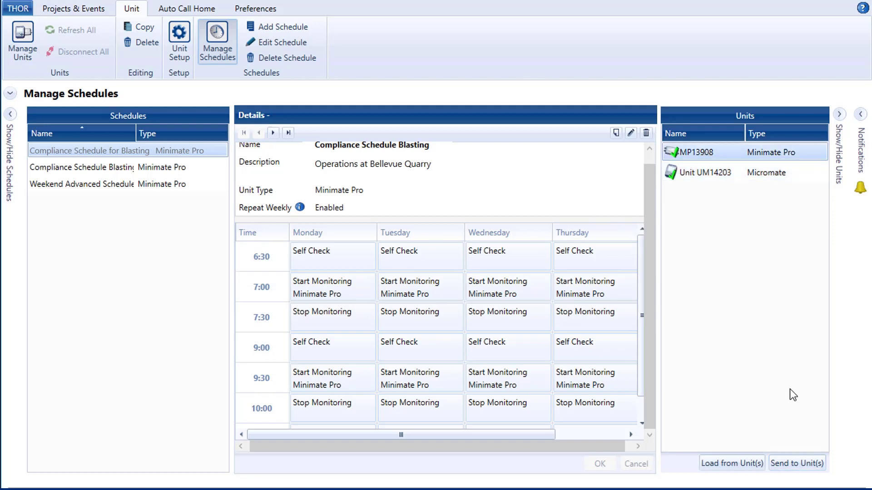
click(799, 463)
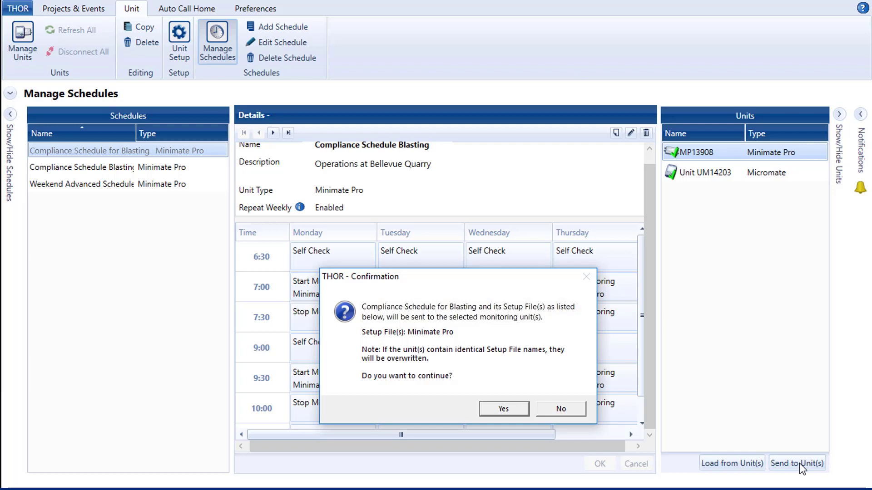
click(504, 410)
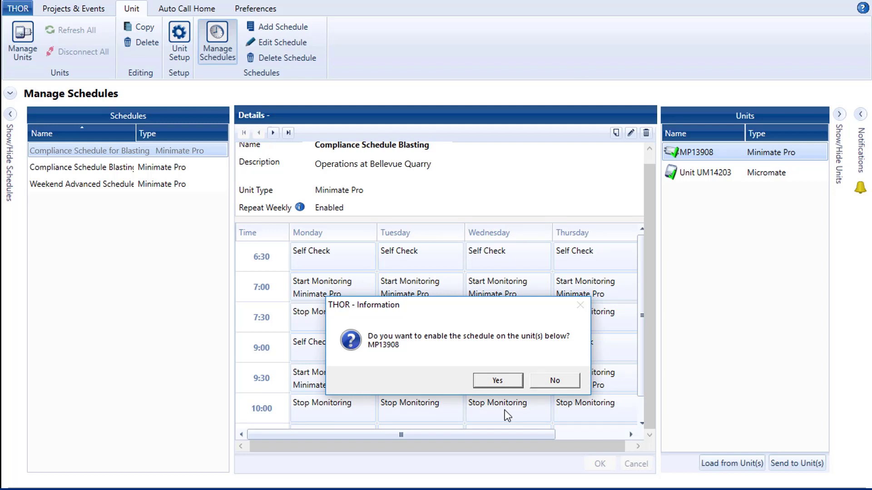
click(549, 382)
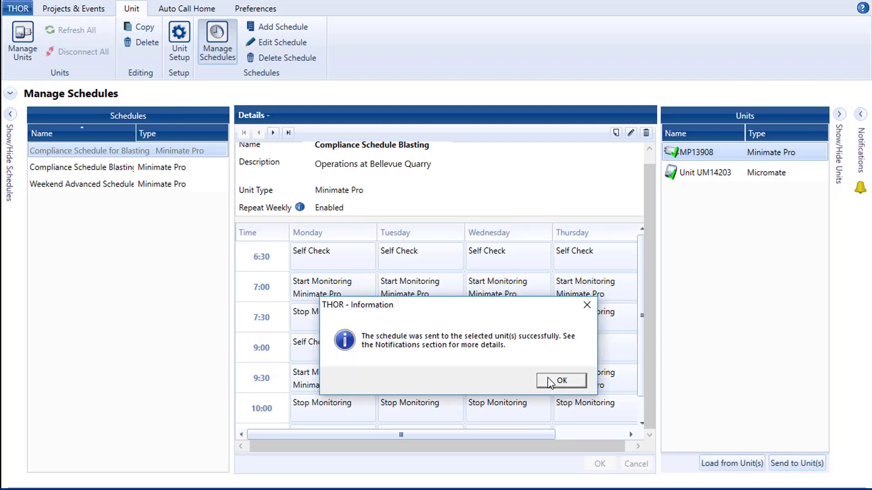
click(550, 383)
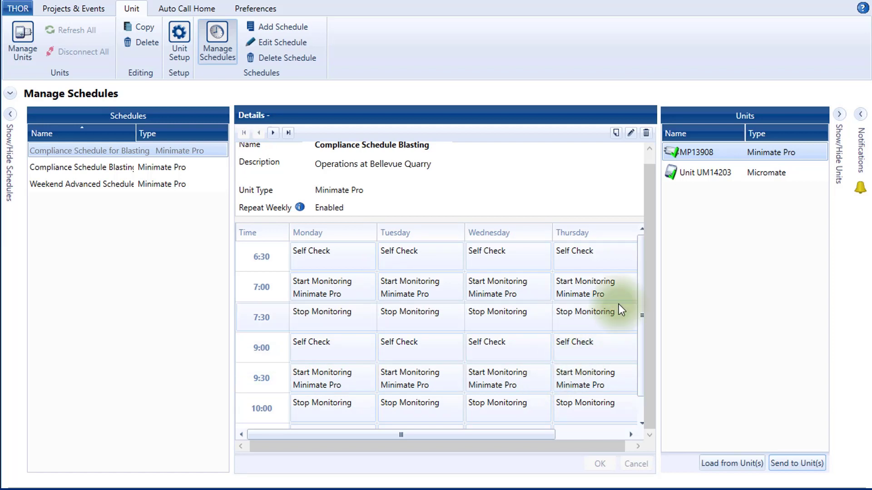
click(861, 116)
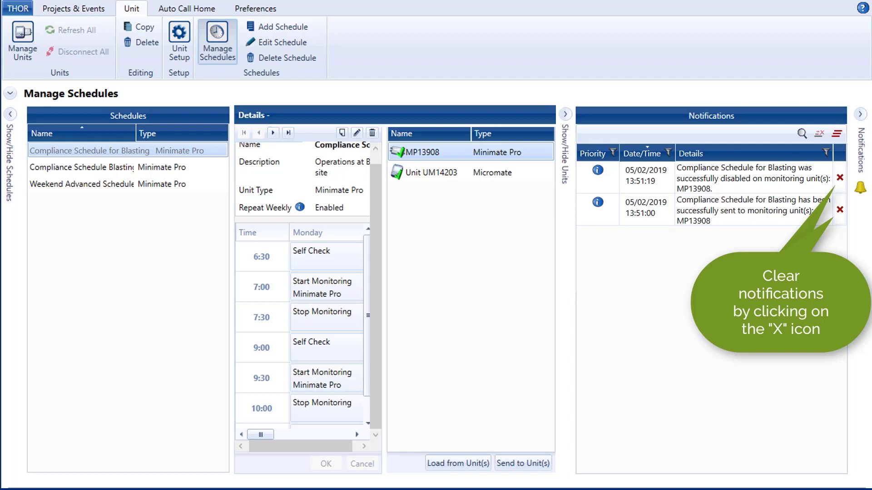
click(859, 114)
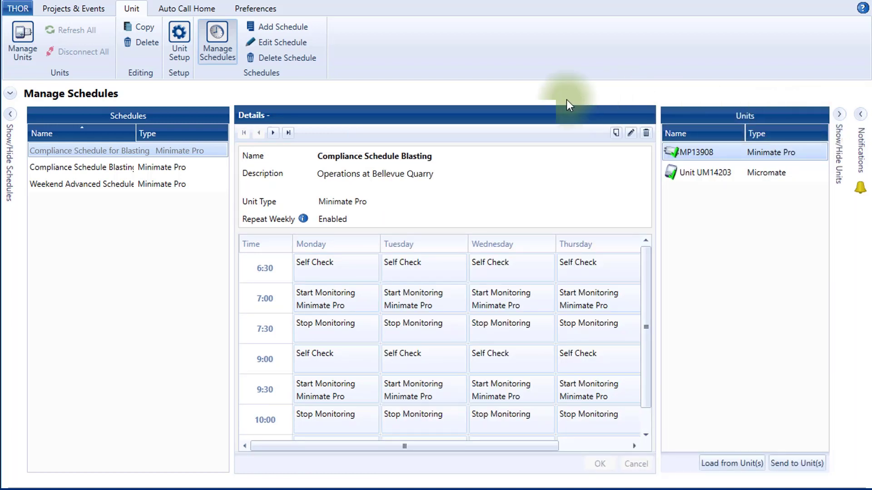
Open the unit management details for MP13908 and enable its scheduler.
click(12, 37)
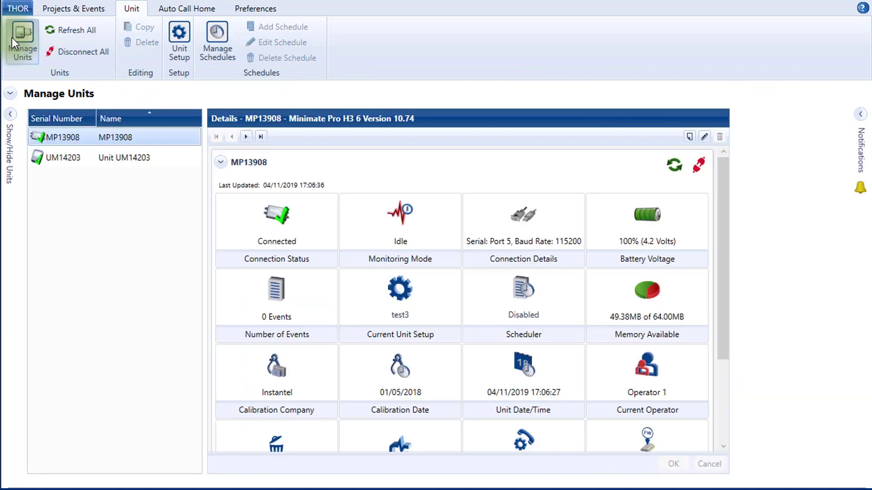
click(526, 316)
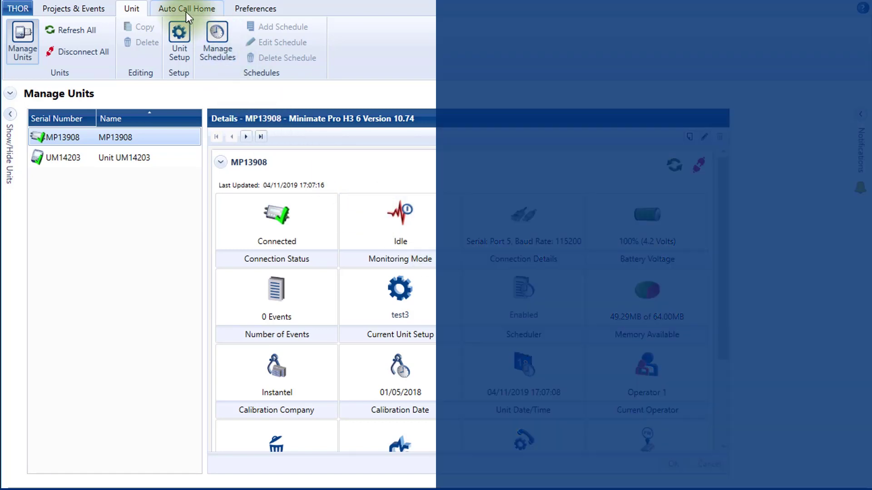
Start the Auto Call Home service and show the action details of its default filter.
click(189, 12)
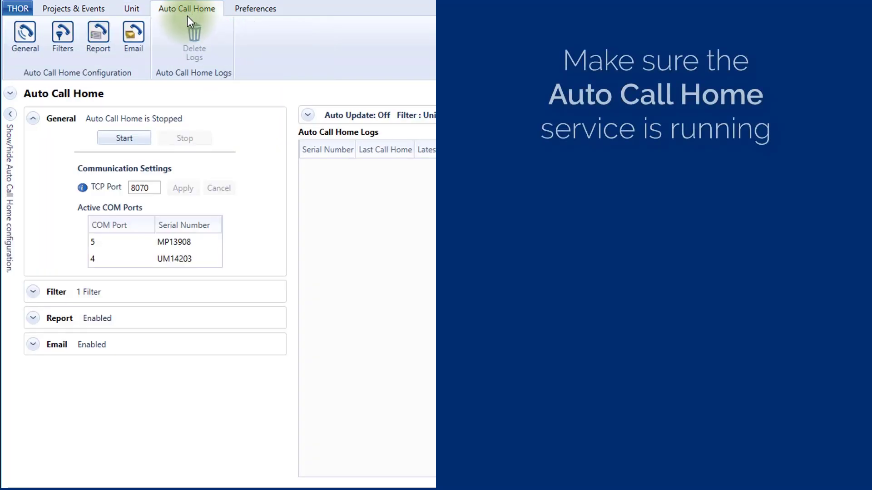
click(137, 137)
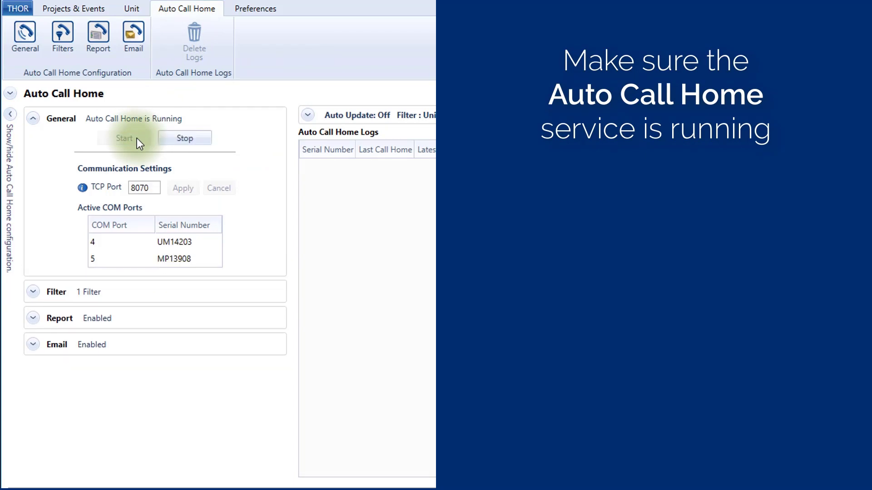
click(33, 292)
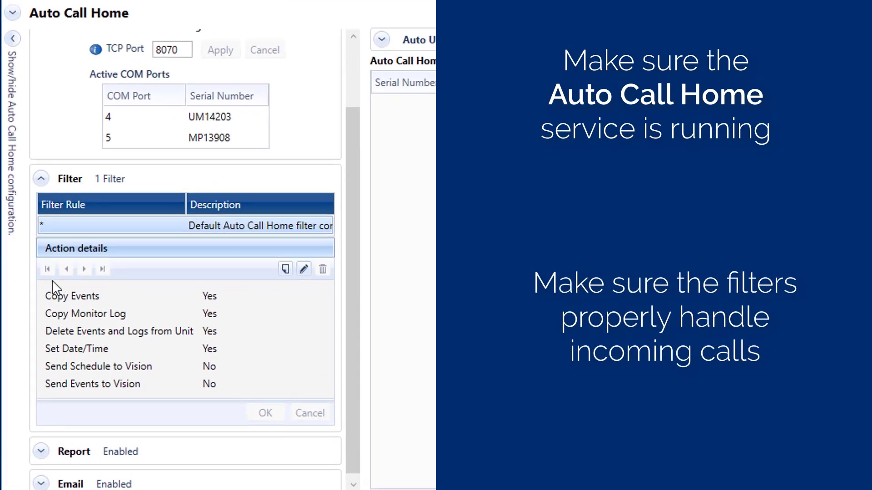